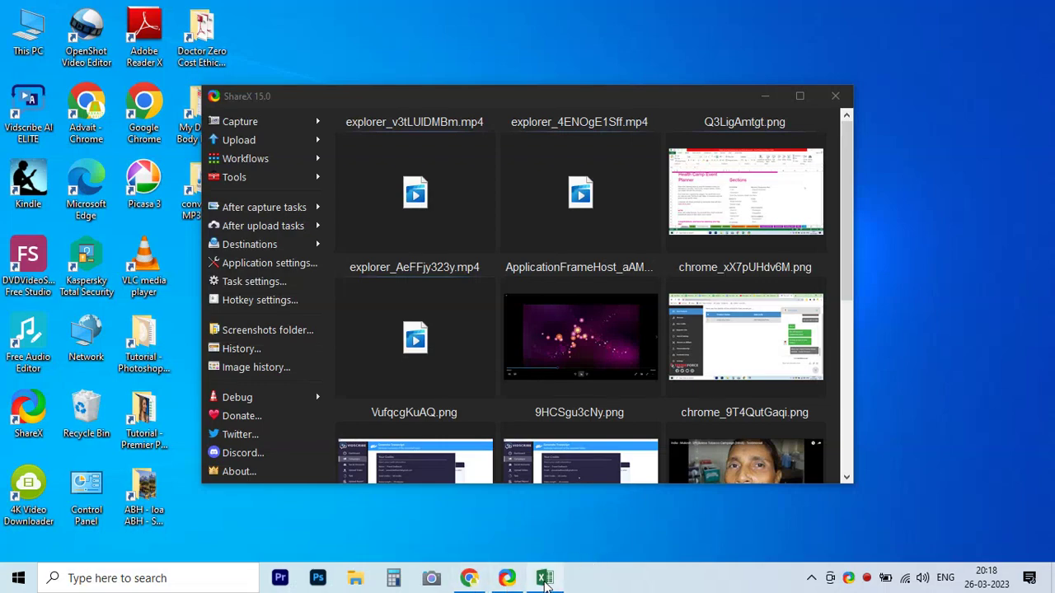
Bring the financial planner workbook forward and highlight the dashboard title text
click(544, 579)
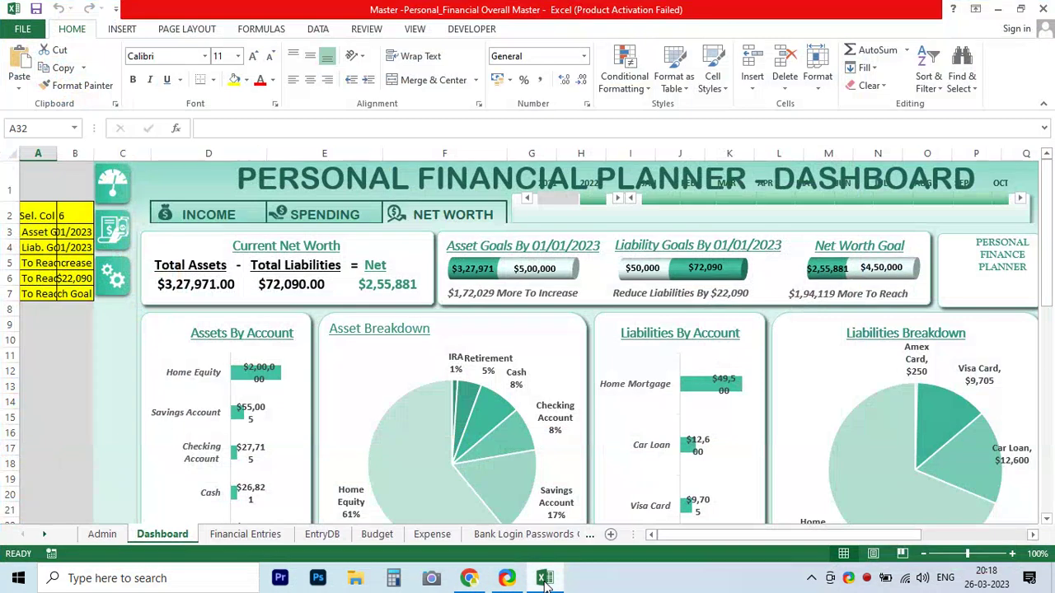
click(320, 186)
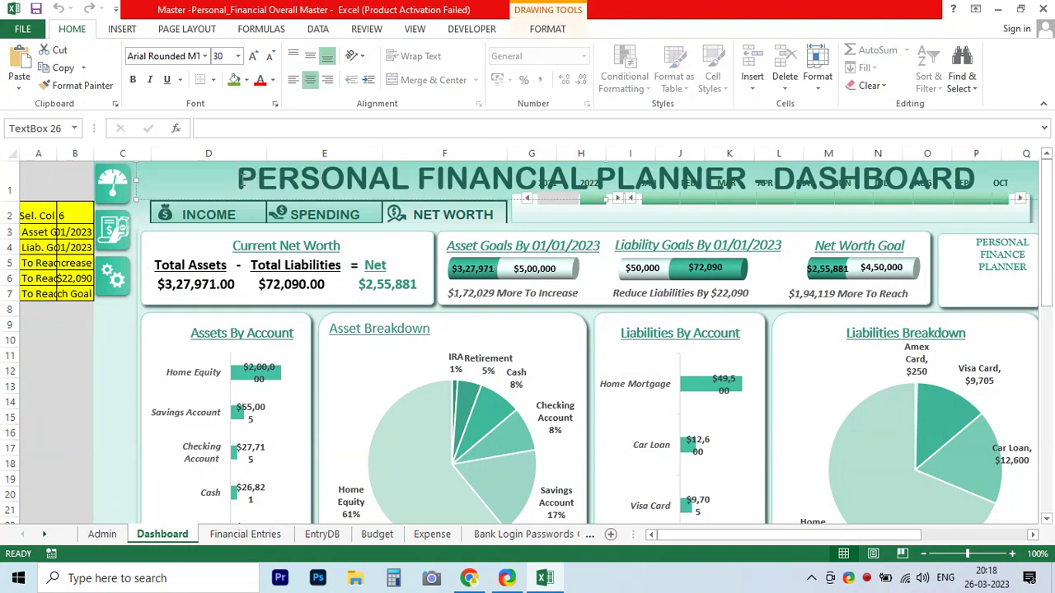
drag(754, 177, 237, 177)
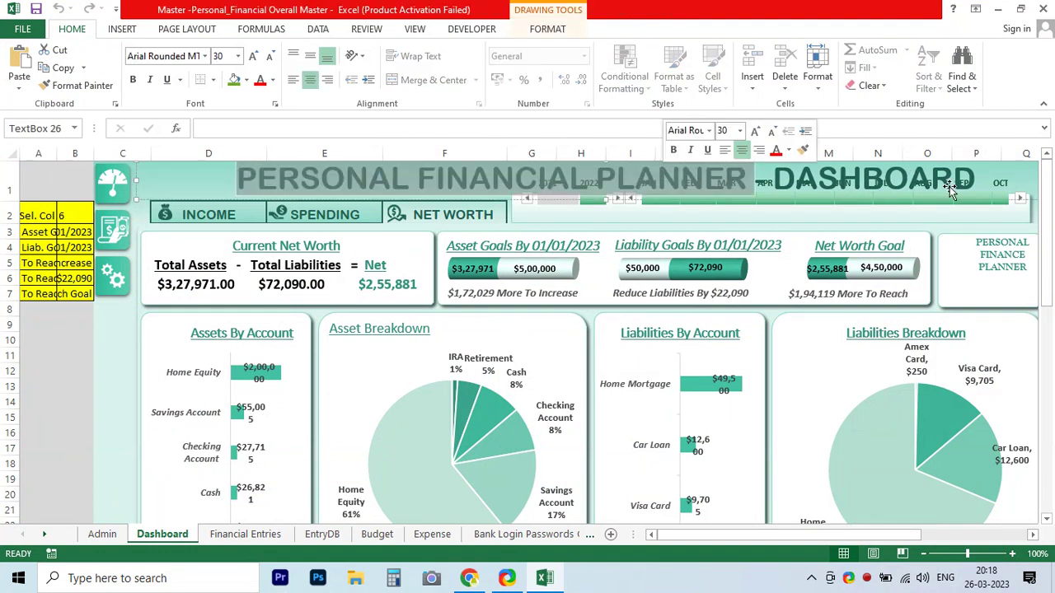
Toggle the dashboard between Income and Spending, ending on March spending of $650.00
click(208, 215)
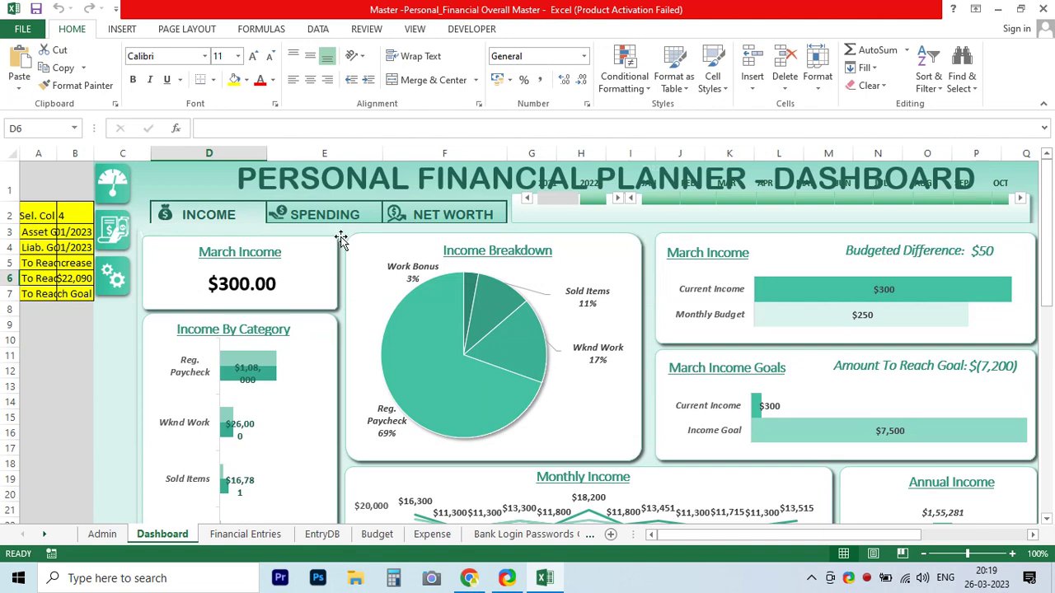
click(329, 216)
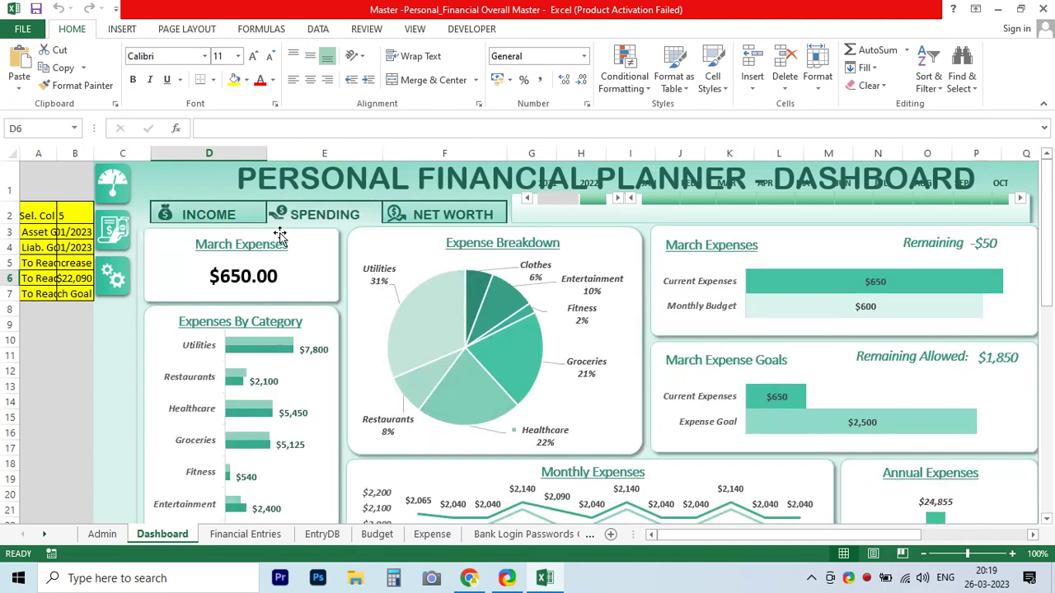
click(208, 216)
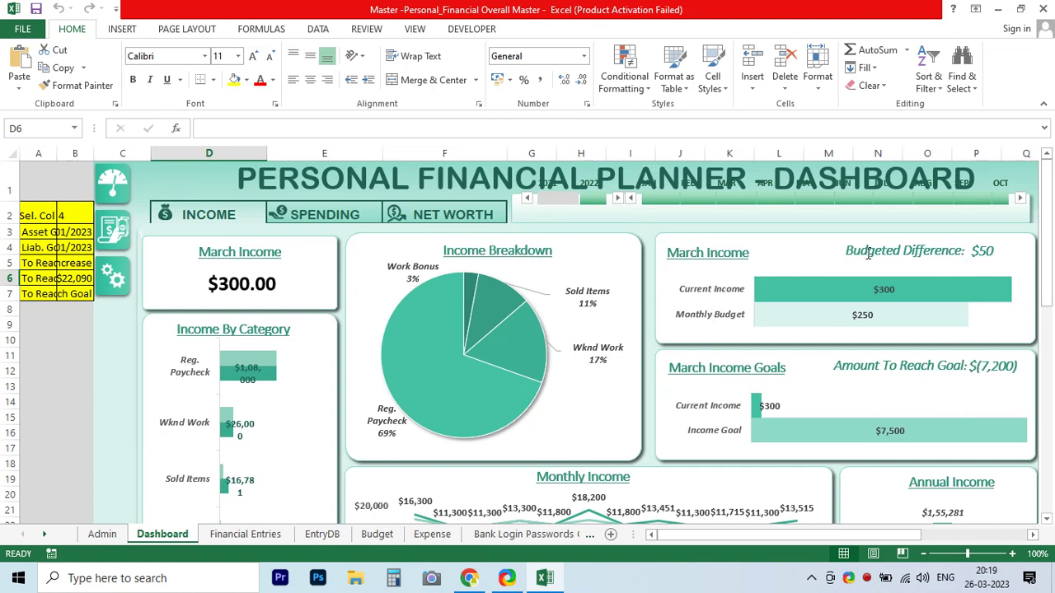
click(307, 216)
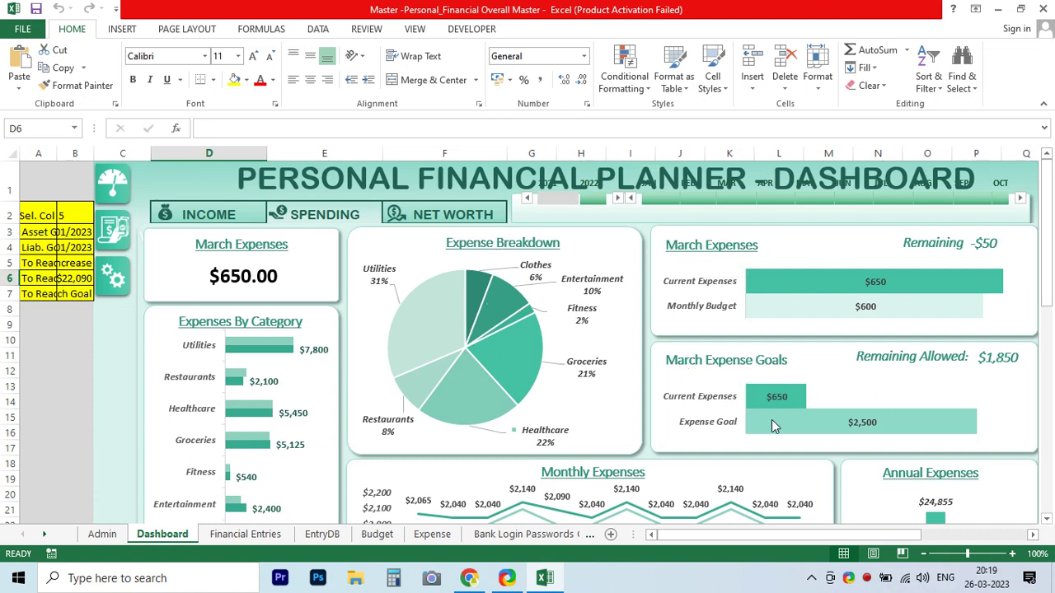
scroll(637, 456, down, 1)
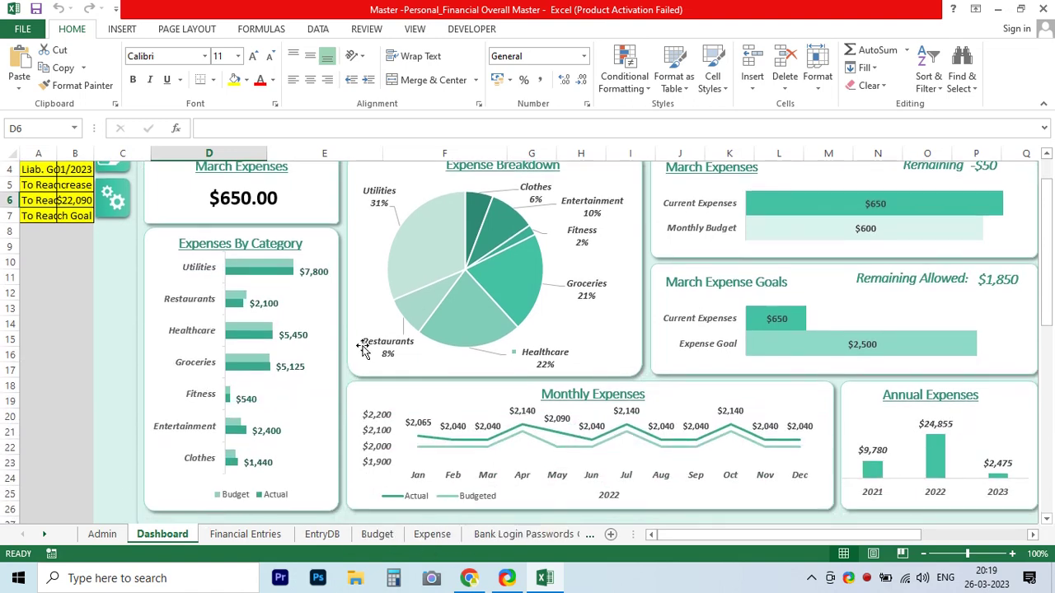
scroll(362, 349, up, 1)
click(433, 213)
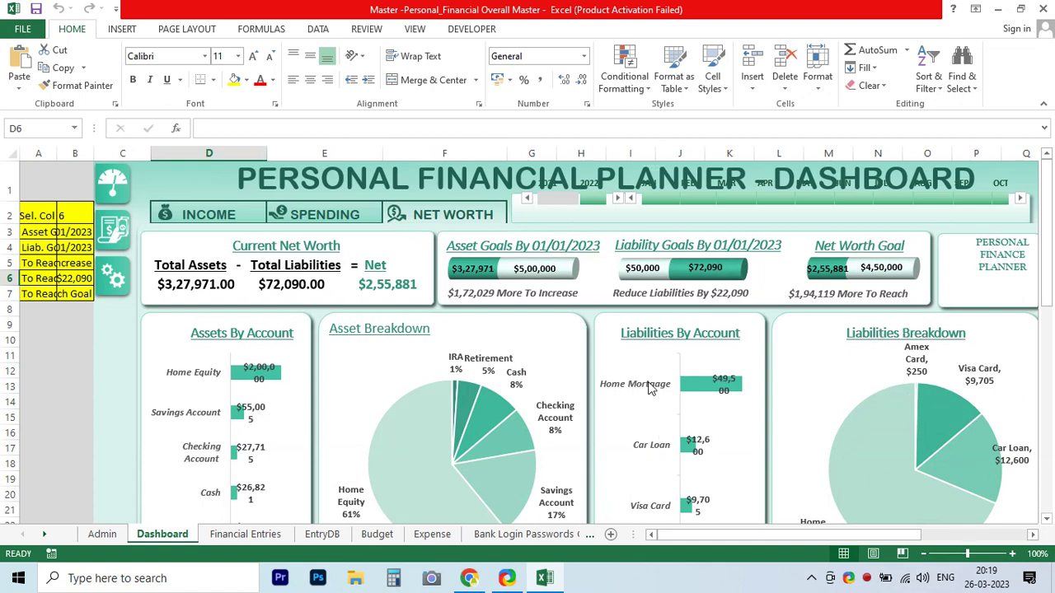
scroll(664, 451, down, 1)
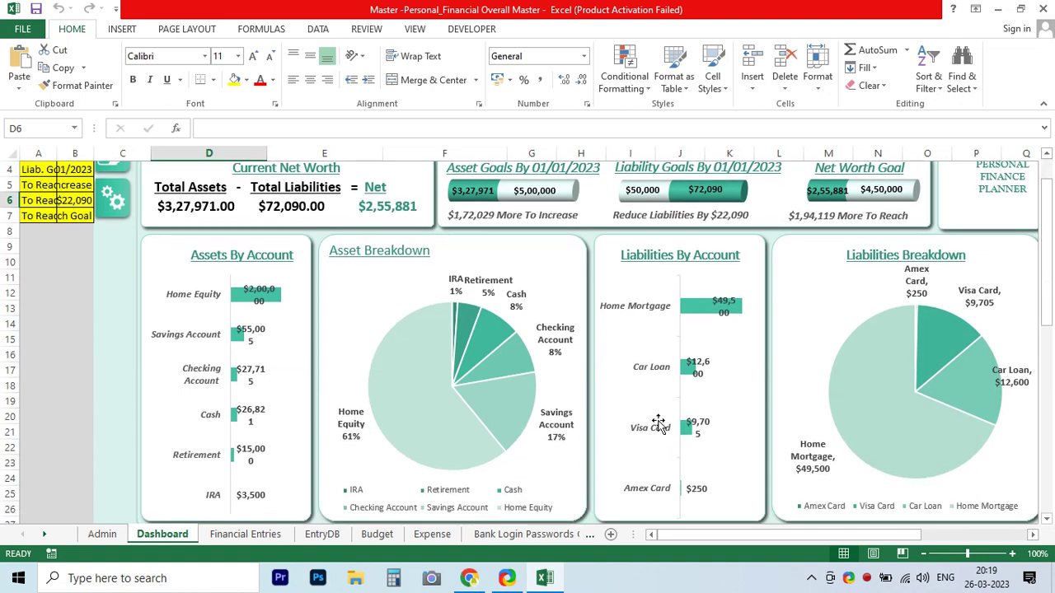
scroll(523, 329, down, 1)
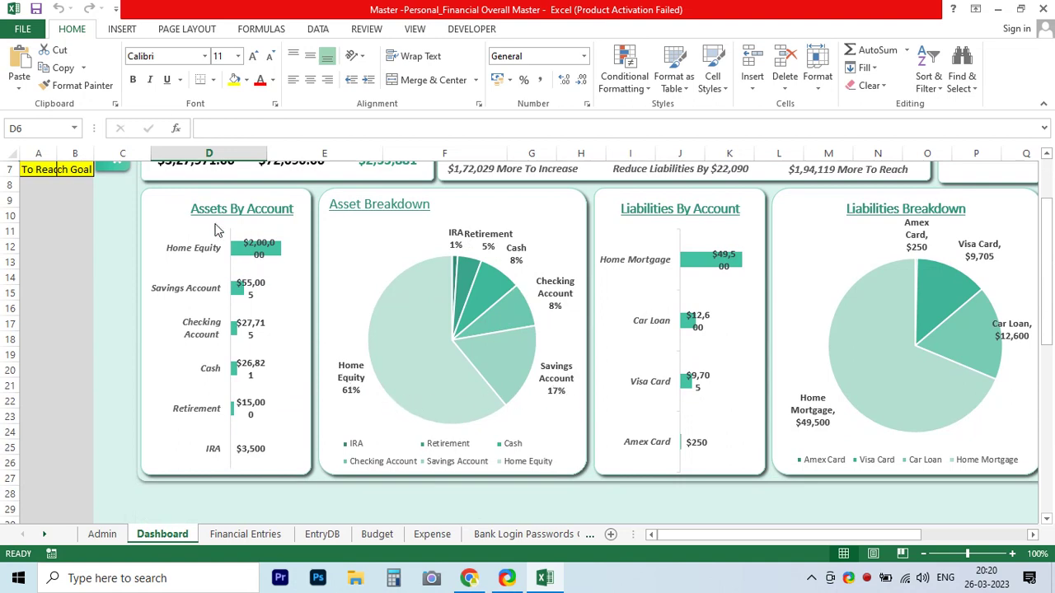
scroll(346, 379, up, 2)
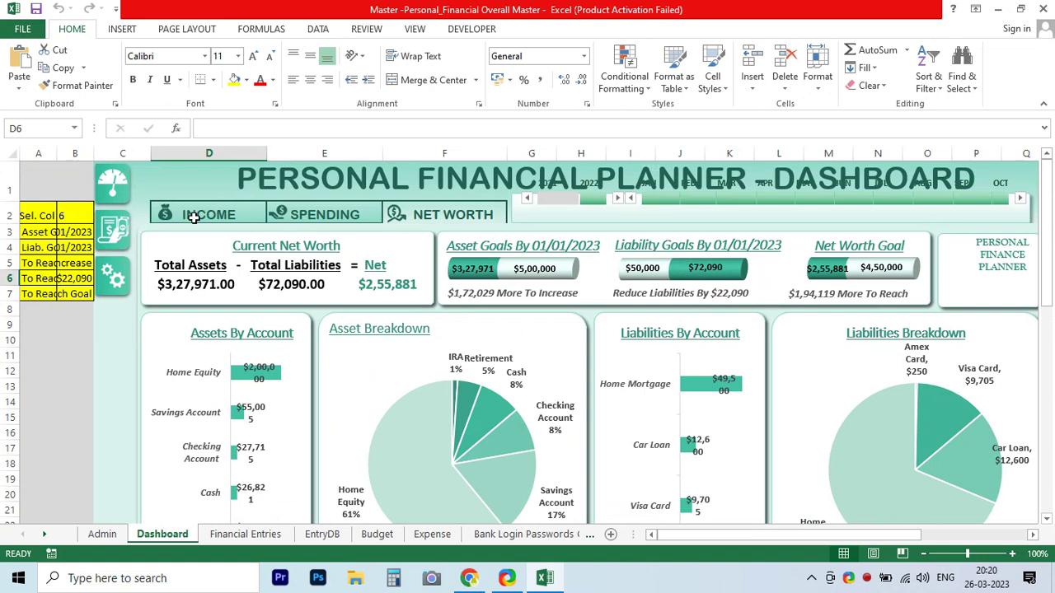
click(193, 216)
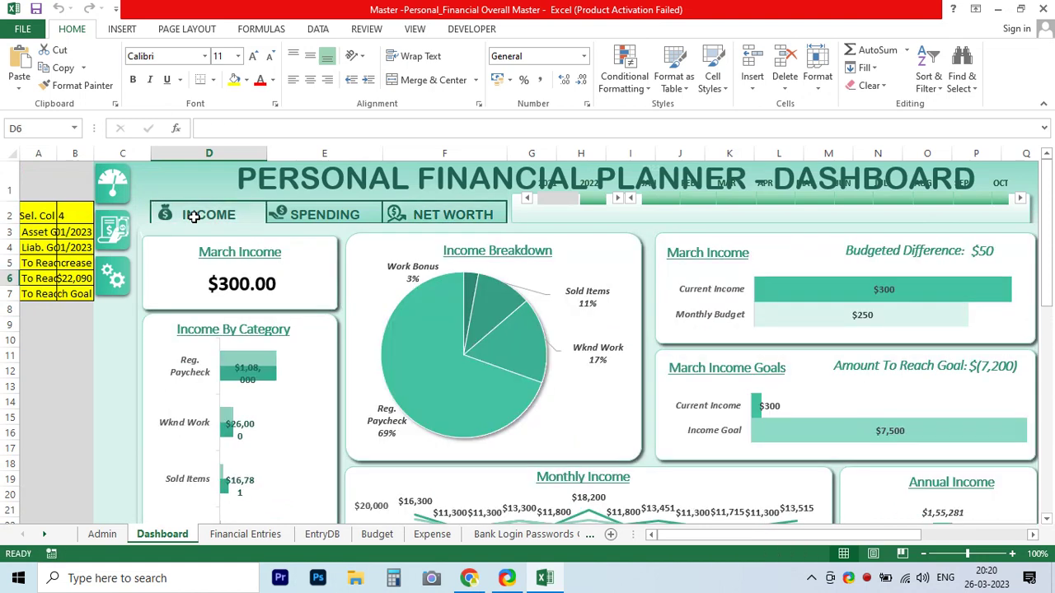
click(337, 216)
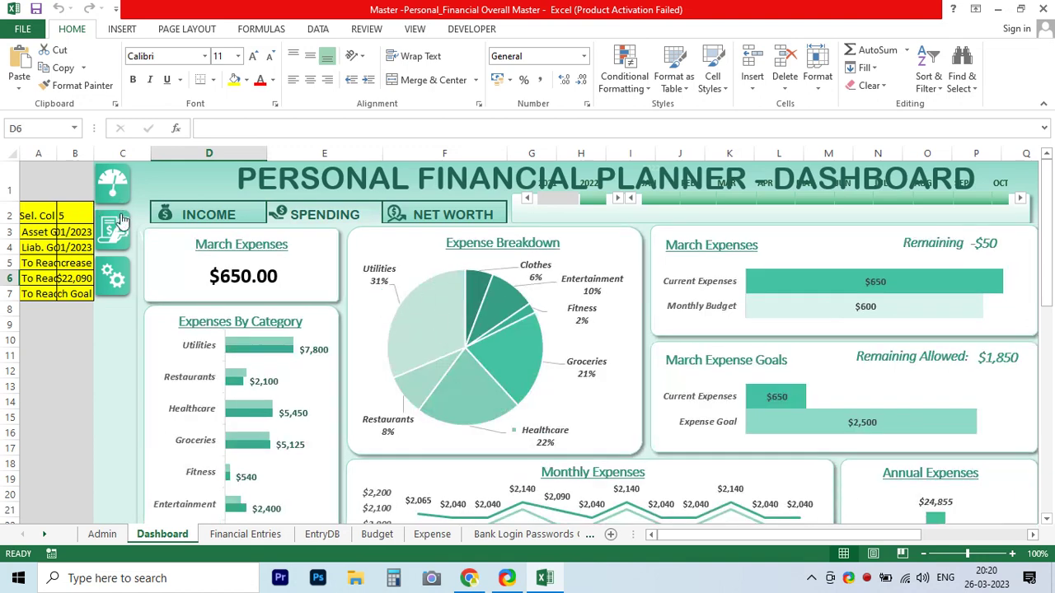
Go from Financial Entries to the Dashboard and back to the Wknd Work entry list
click(115, 230)
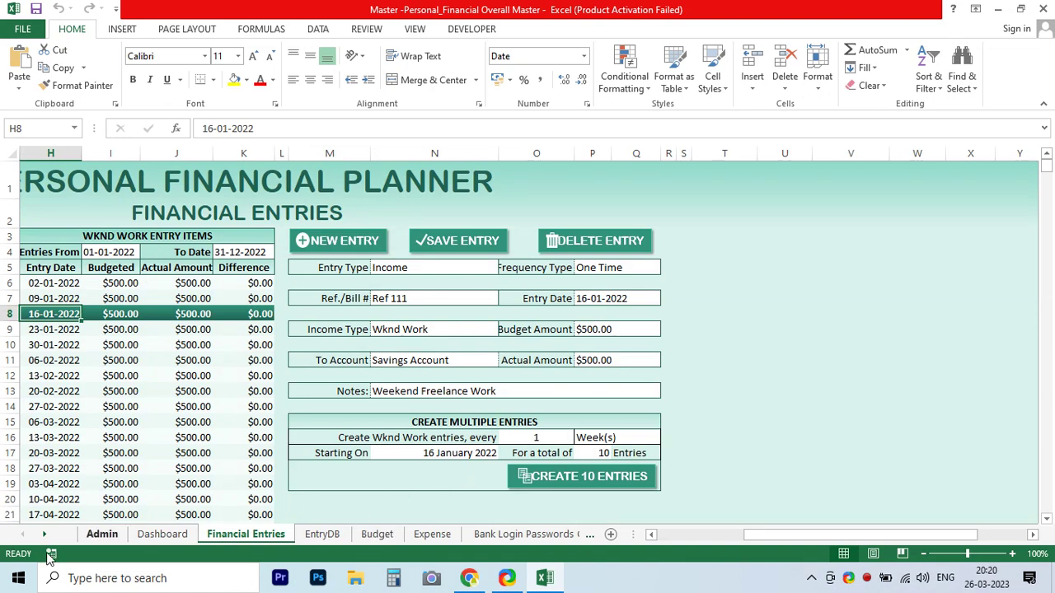
drag(767, 536, 680, 537)
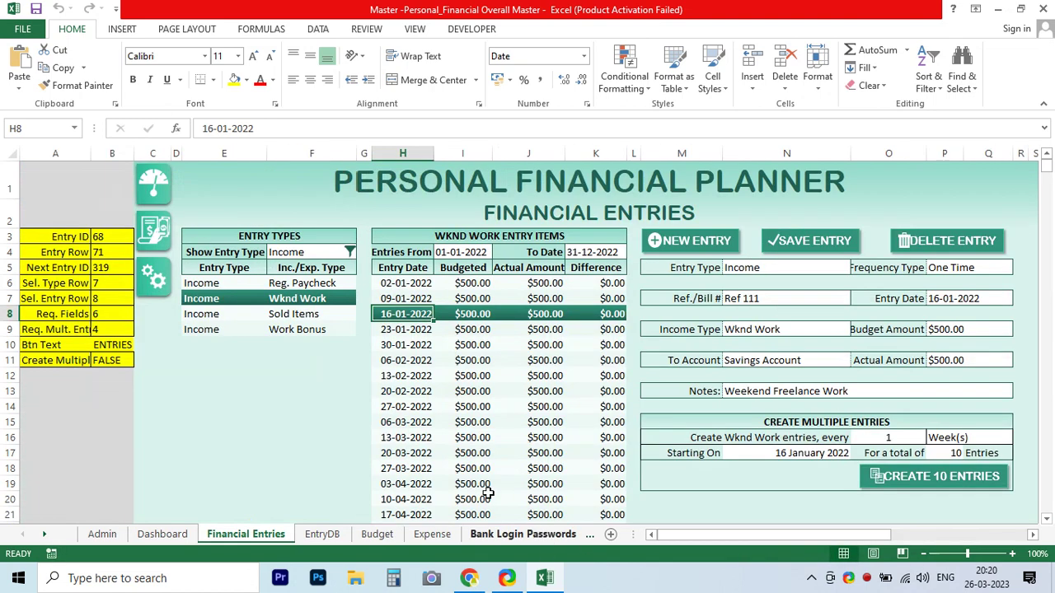
click(159, 186)
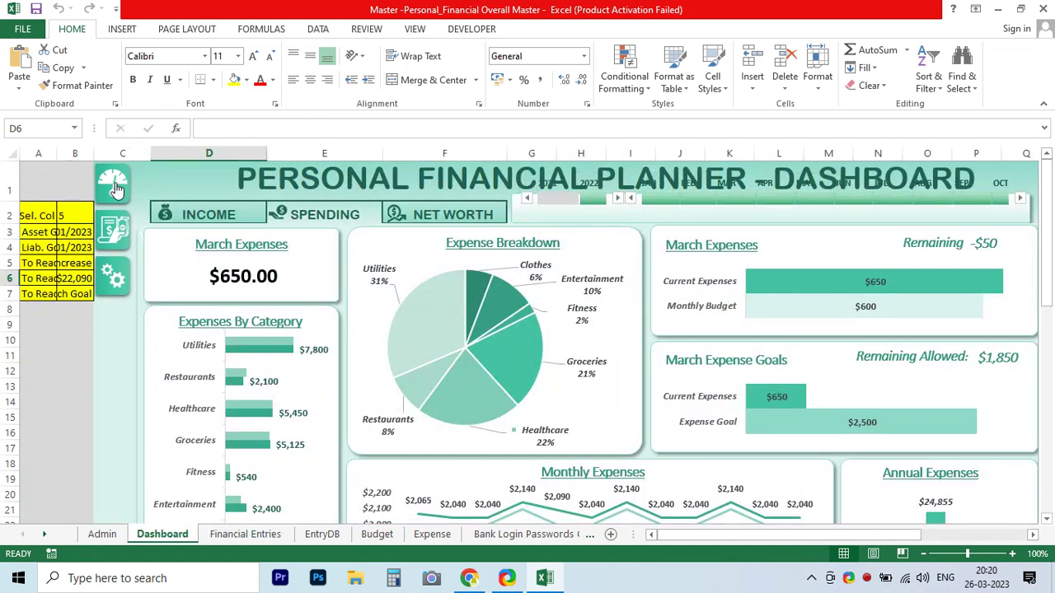
click(114, 231)
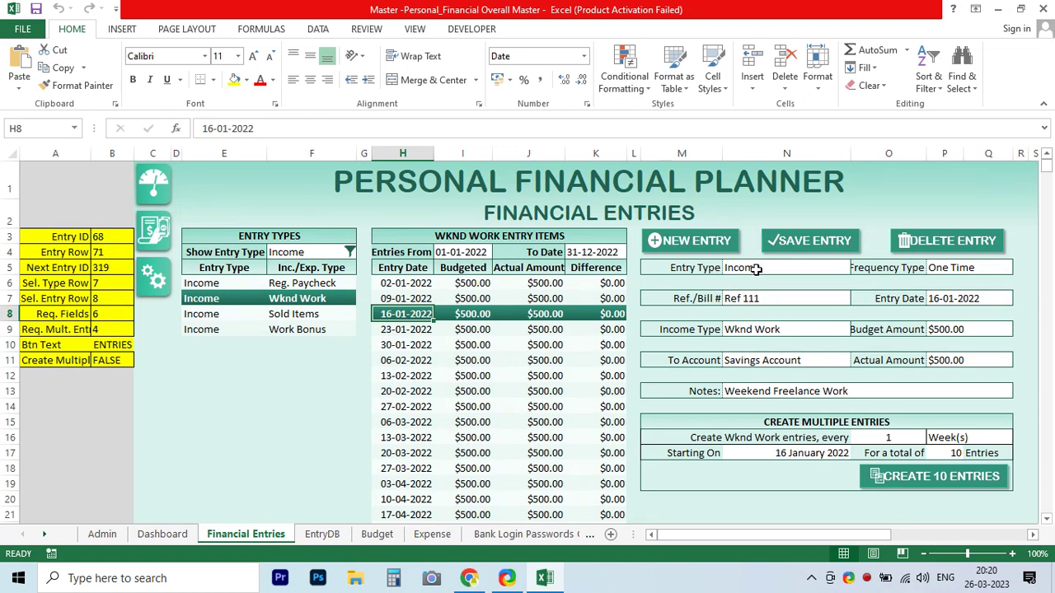
Set the entry form's Entry Type to Payment and Frequency Type to Recurring
click(755, 269)
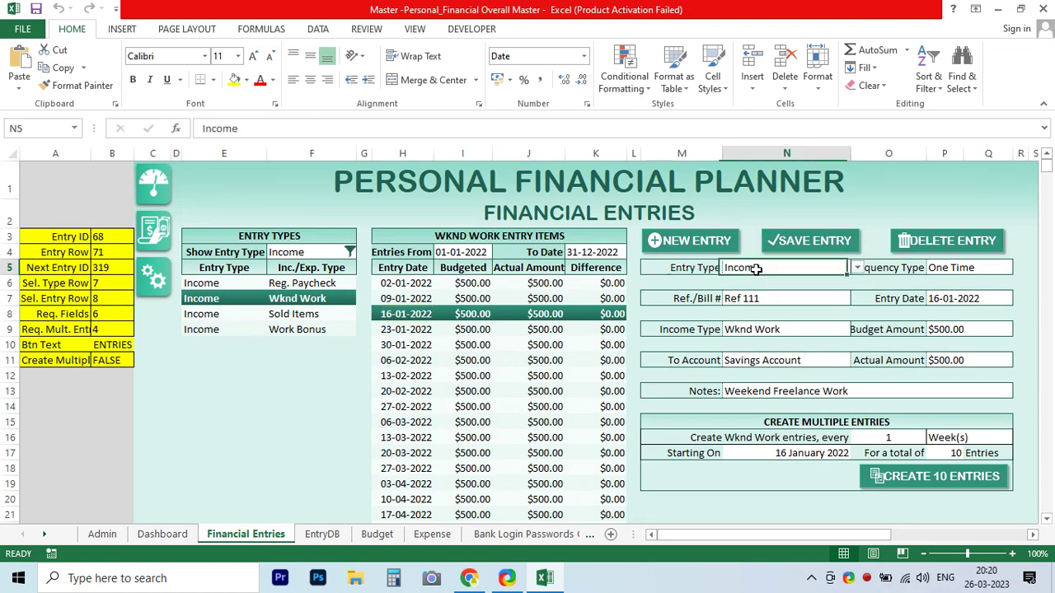
click(857, 268)
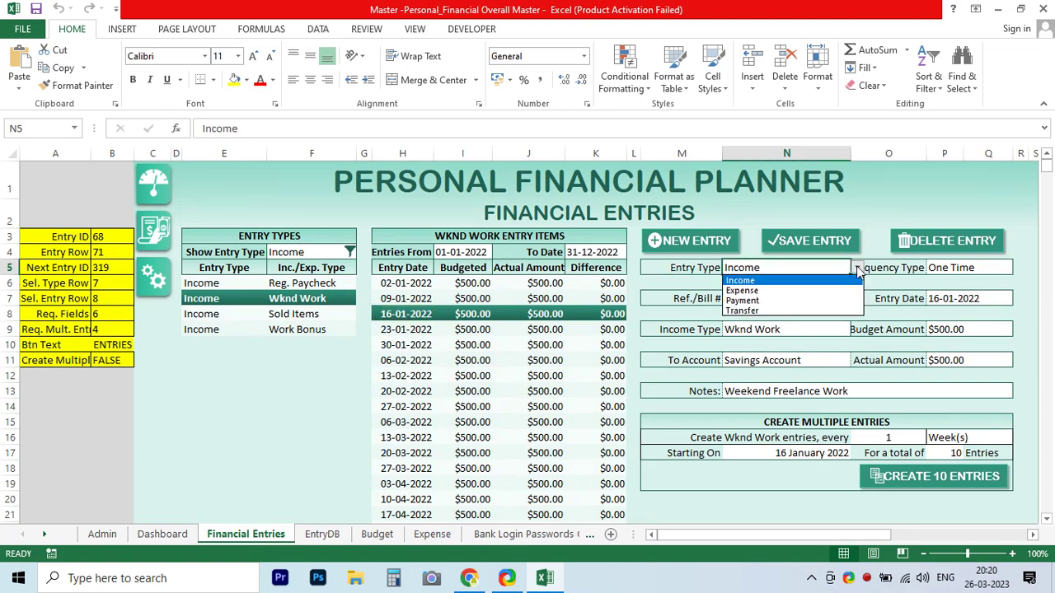
click(808, 306)
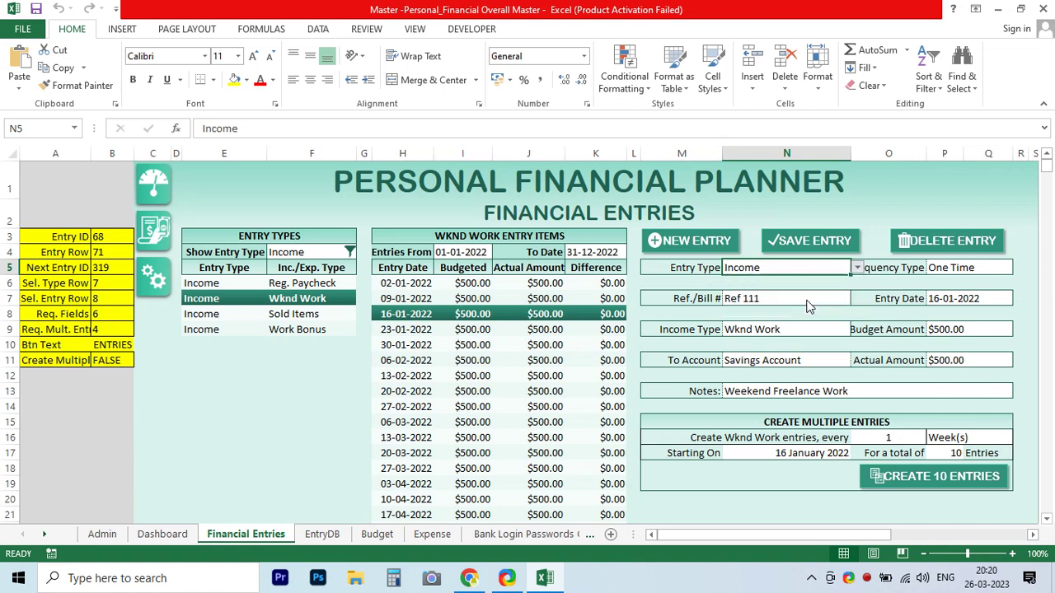
click(974, 270)
click(1020, 269)
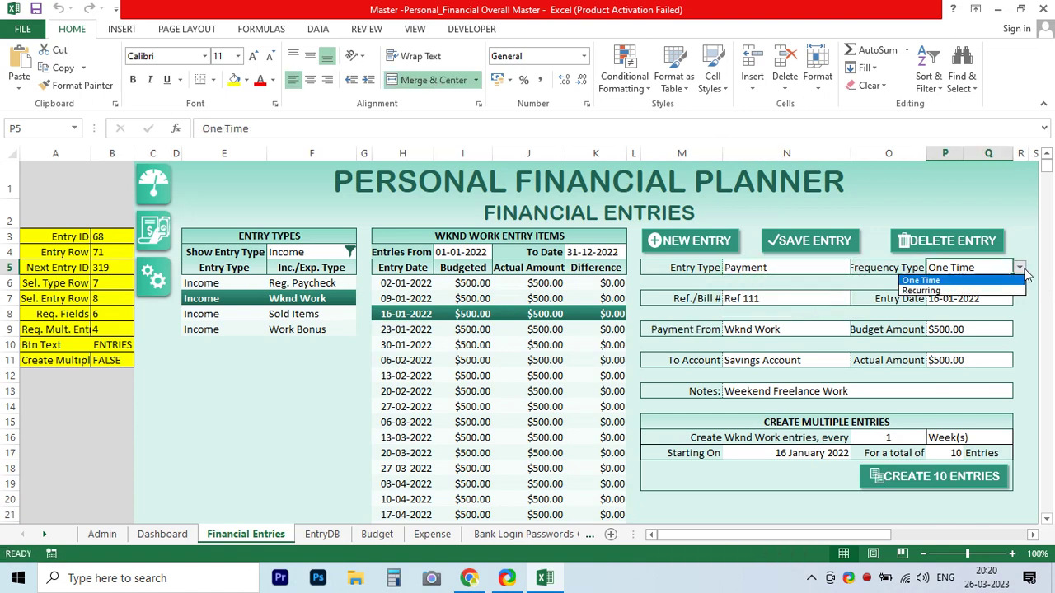
click(953, 290)
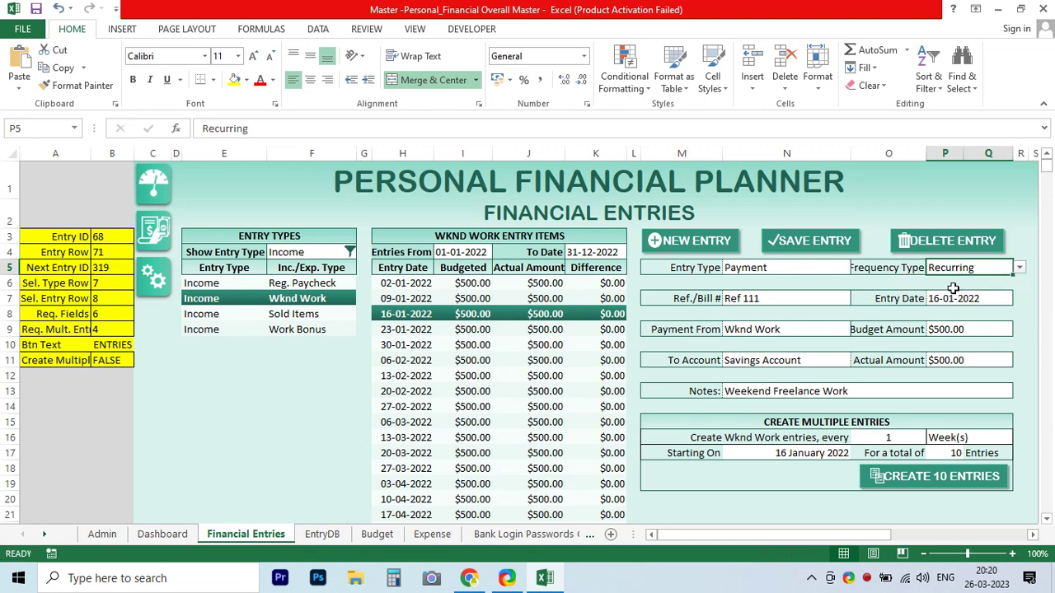
Enter 222323 as the Ref./Bill # reference number
click(764, 300)
double_click(768, 299)
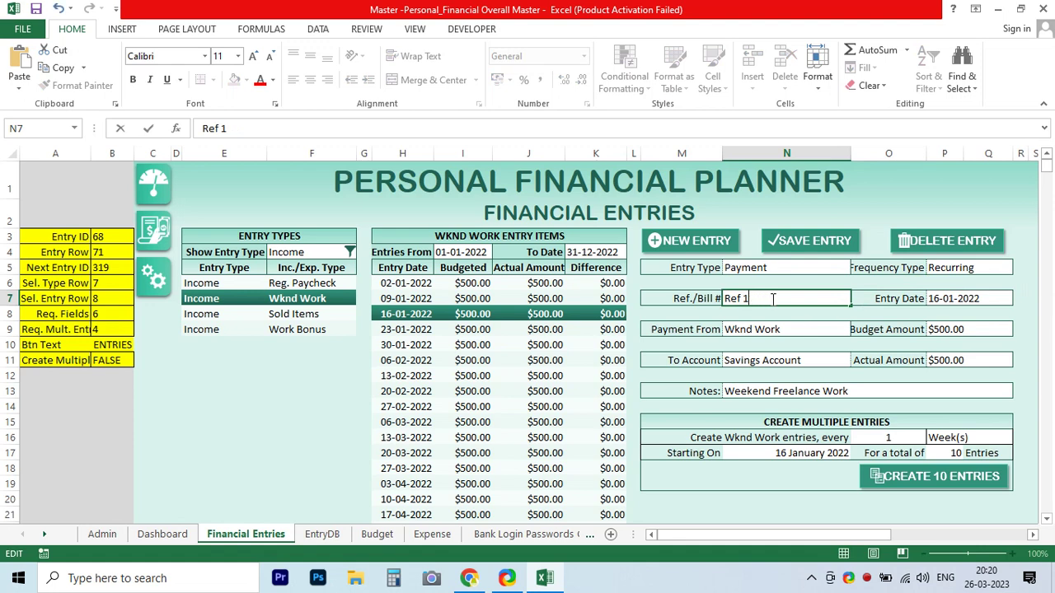
text(22)
text(2323)
key(Return)
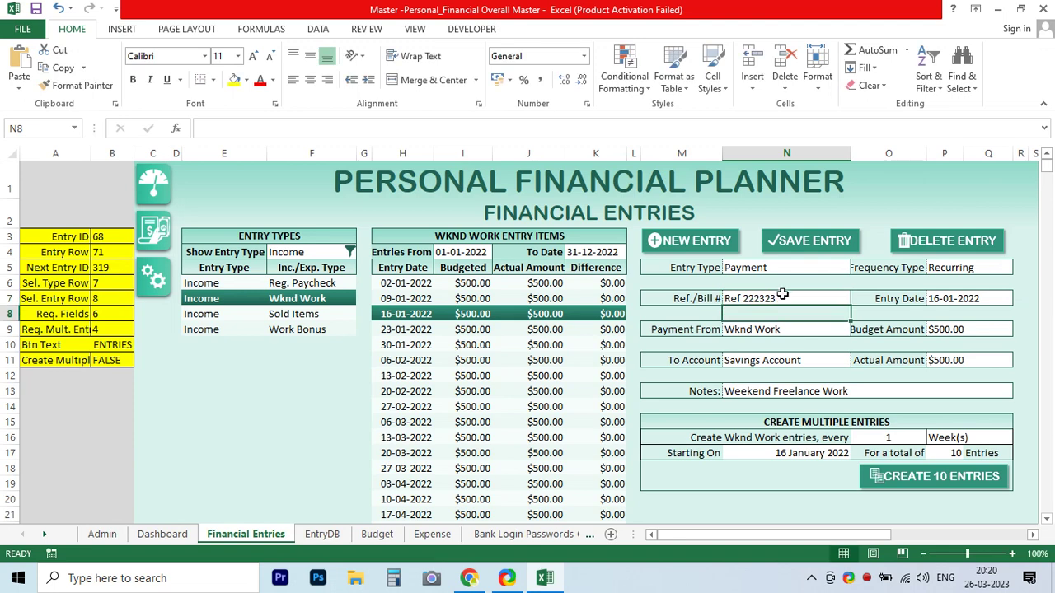
click(959, 298)
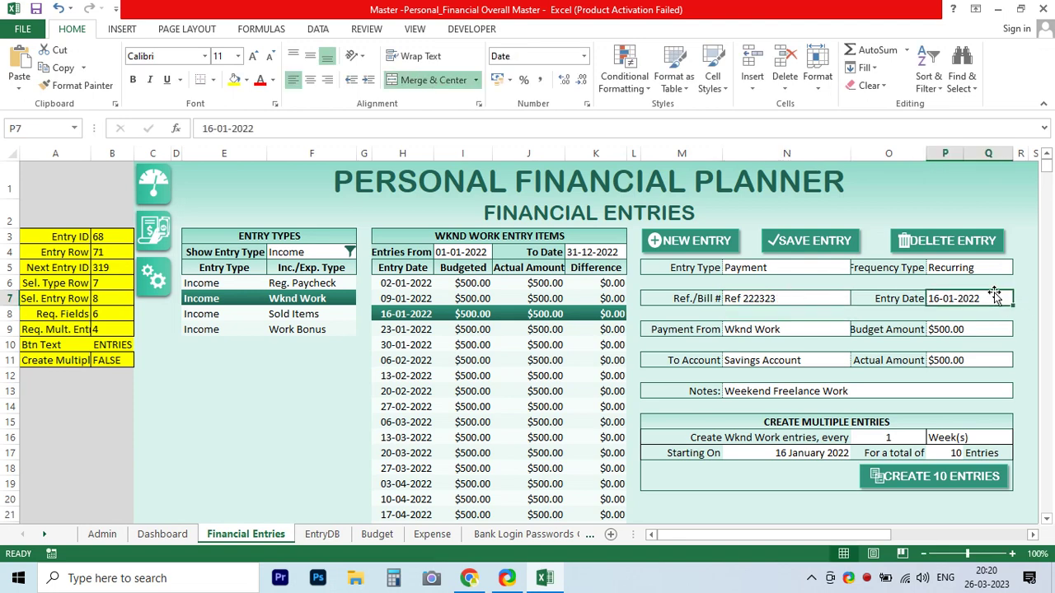
click(981, 299)
Change the entry date to 26-03-2023
double_click(981, 299)
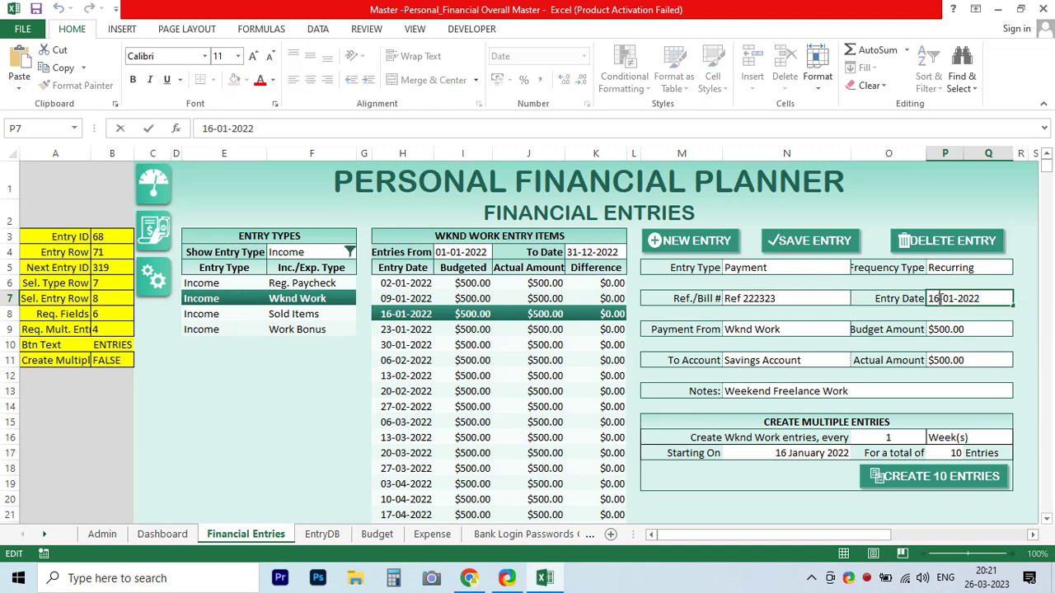
key(shift+Left)
key(shift+Left)
key(shift+Left)
key(shift+Left)
key(shift+Left)
key(shift+Left)
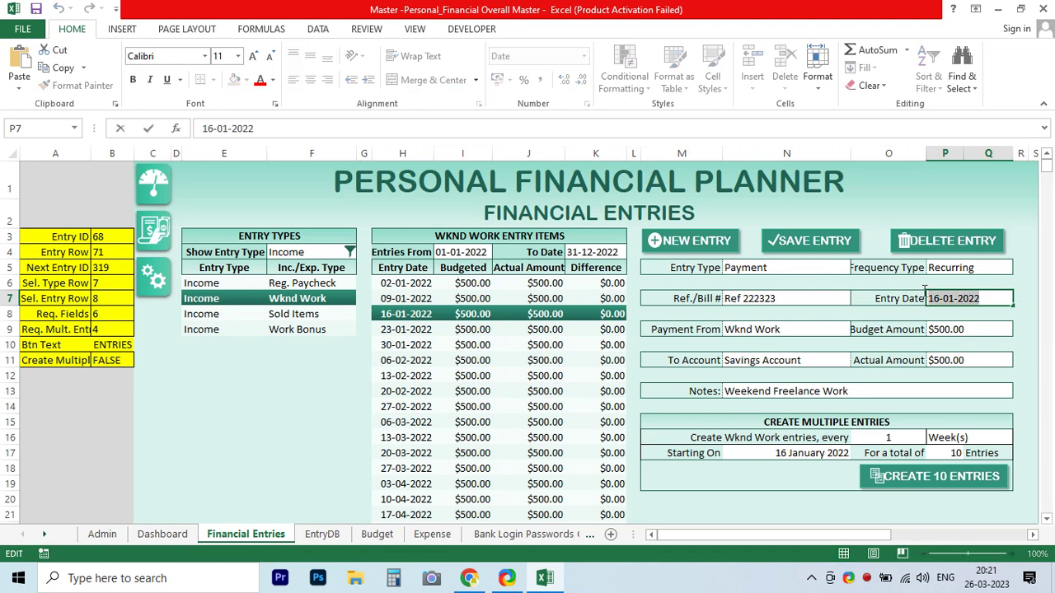
key(shift+Left)
key(shift+Left)
key(shift+Left)
text(2)
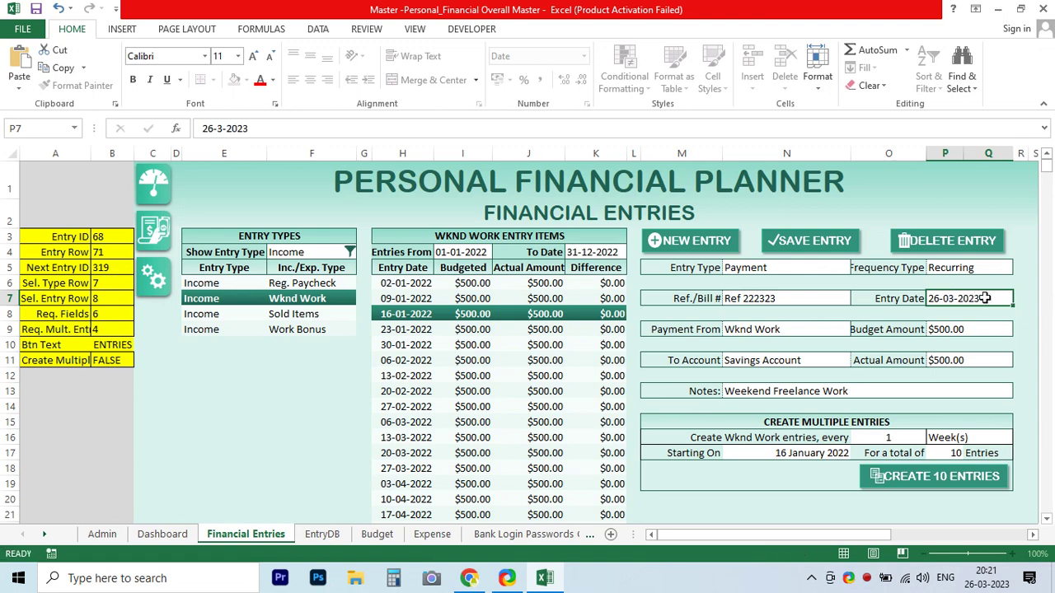
key(Return)
Set Payment From to Amex Card and the Budget Amount to $10.00
click(774, 328)
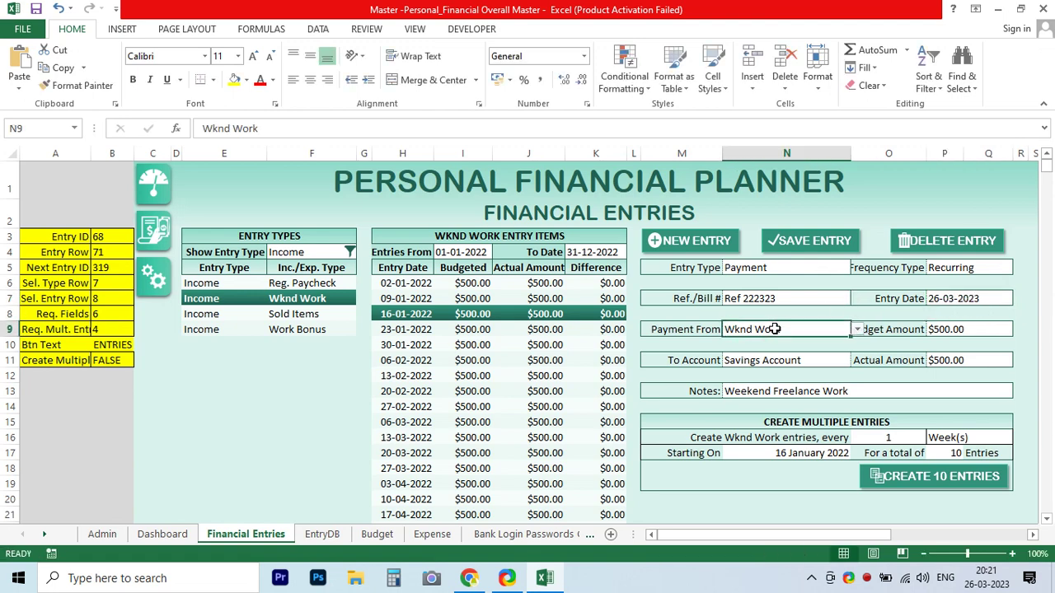
click(856, 331)
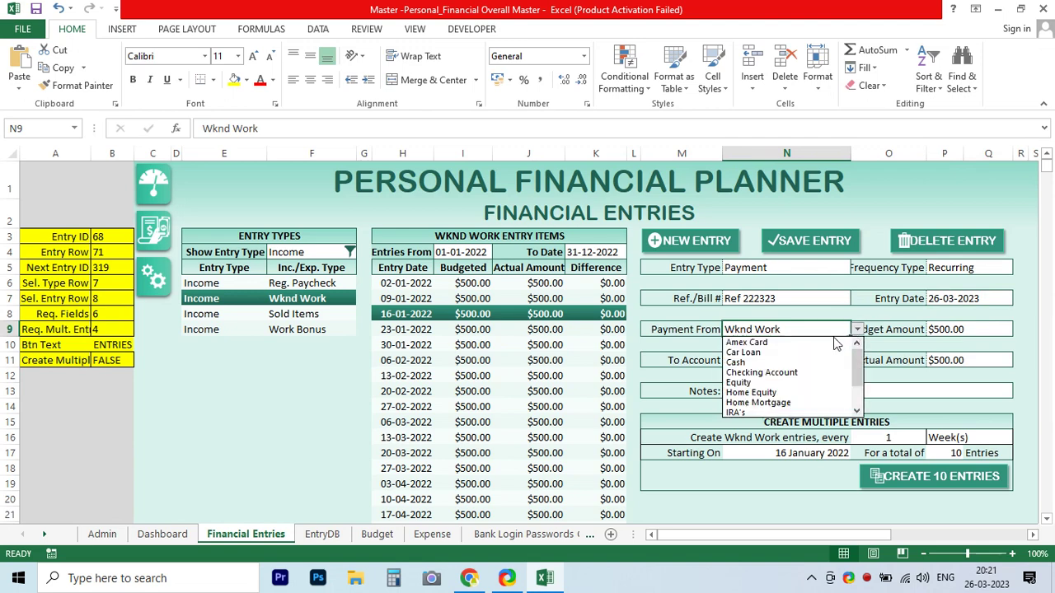
click(746, 342)
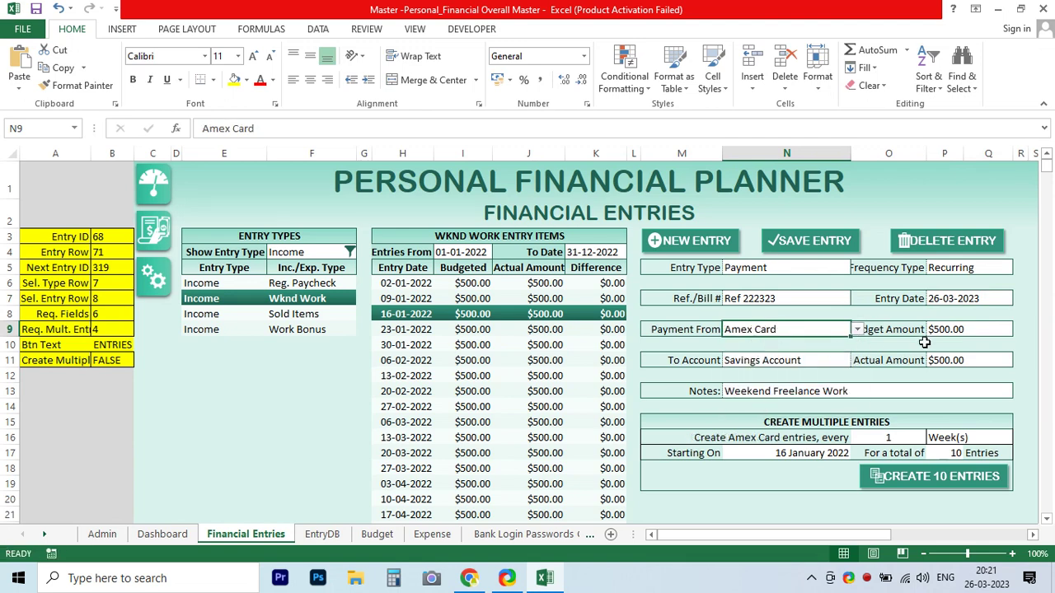
click(966, 332)
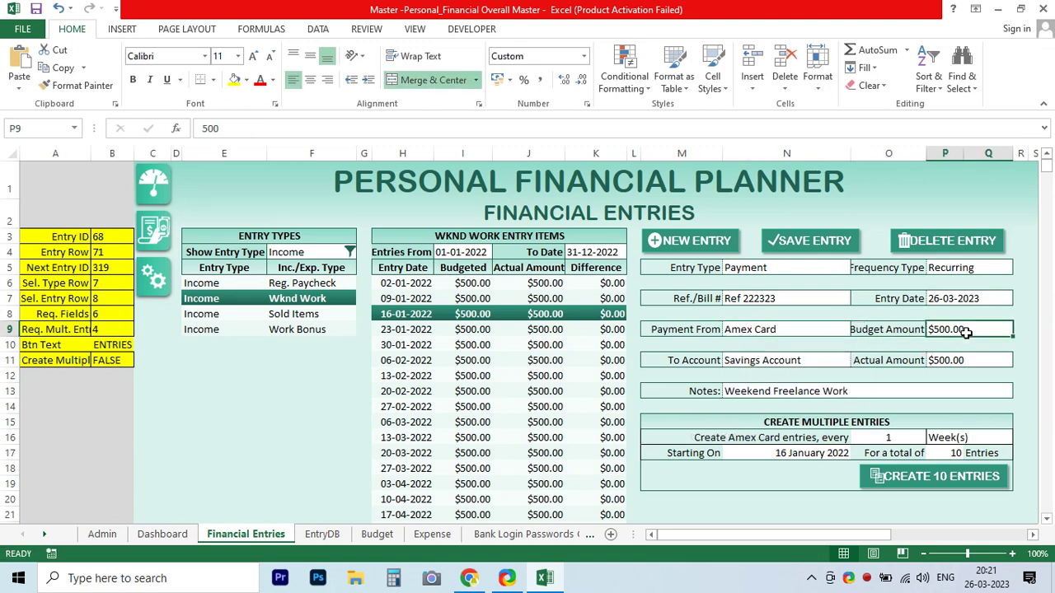
double_click(965, 330)
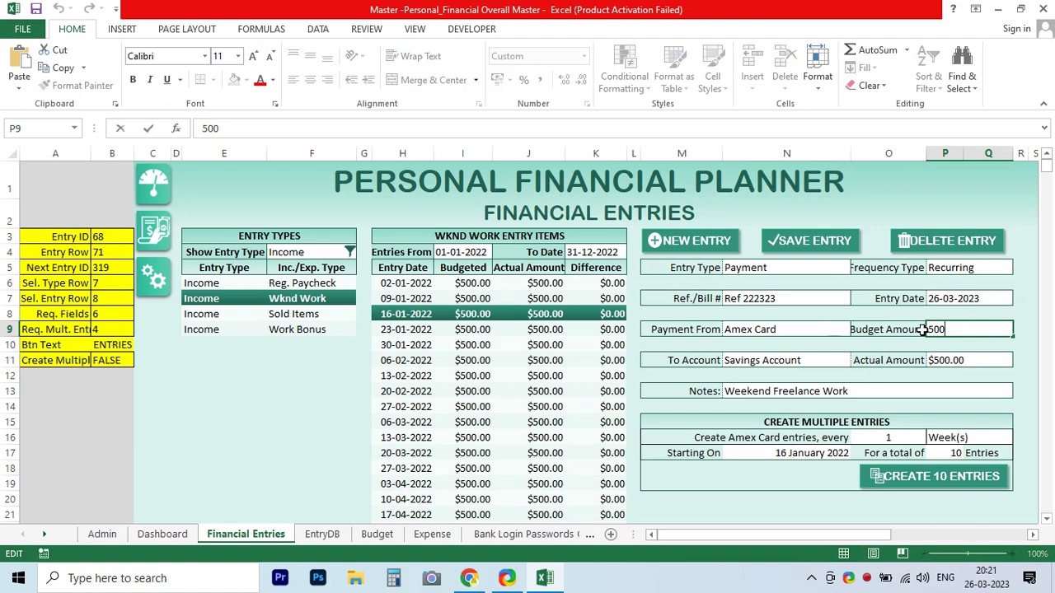
key(BackSpace)
key(BackSpace)
click(767, 360)
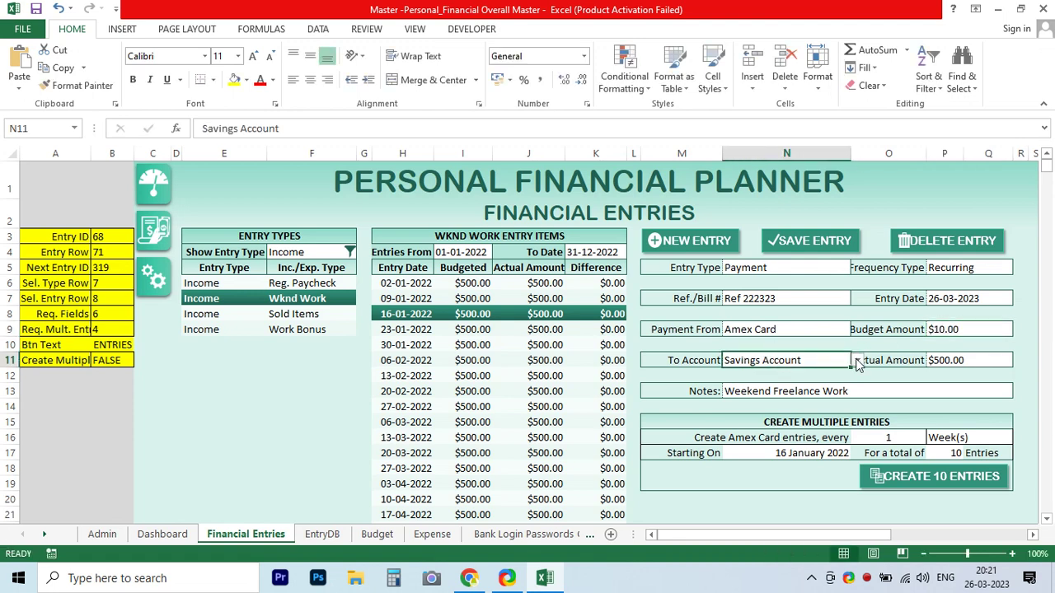
Set To Account to Mastercard and the Actual Amount to $10.00
click(858, 362)
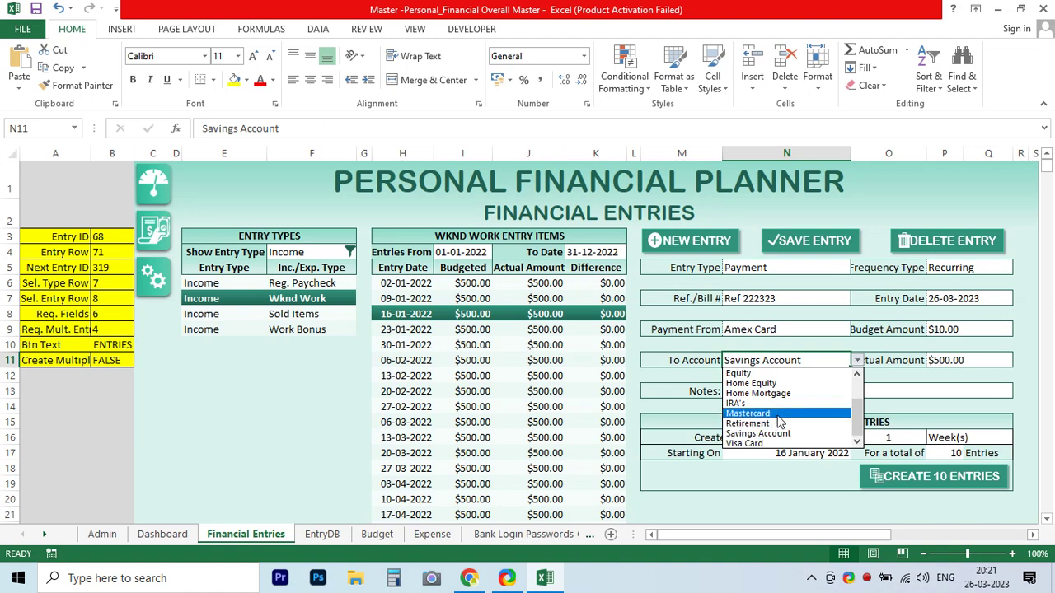
click(778, 413)
click(967, 356)
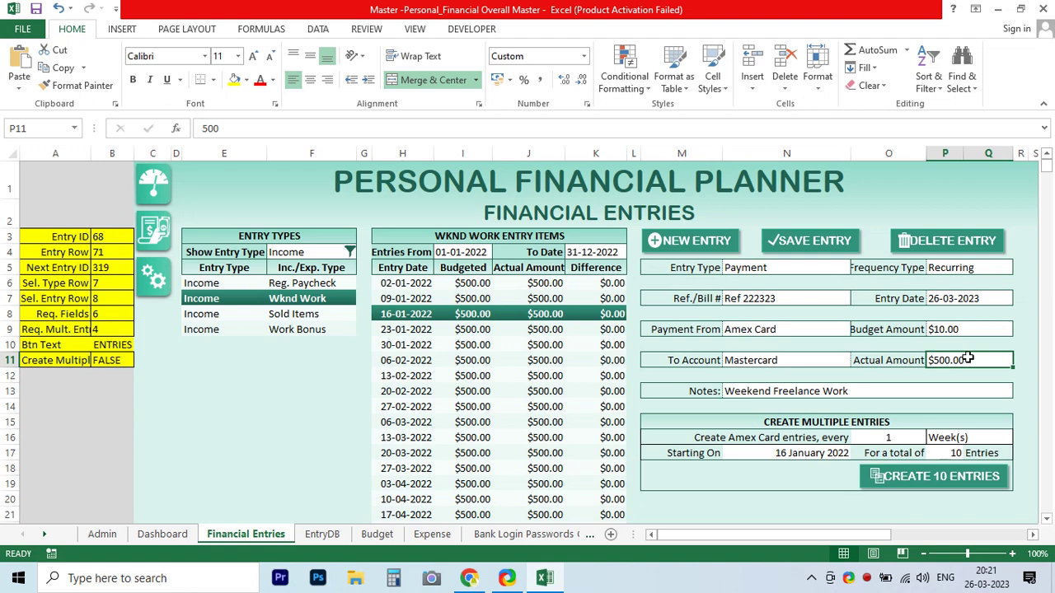
text(10)
key(Return)
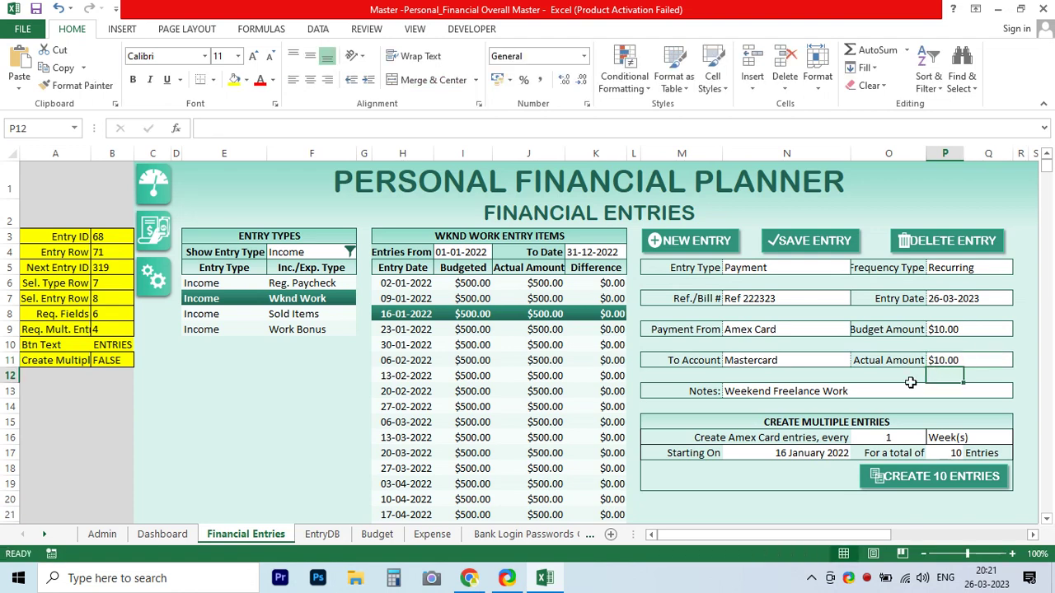
Replace the Weekend Freelance Work note with 'magazine subscription' and save the entry
click(799, 392)
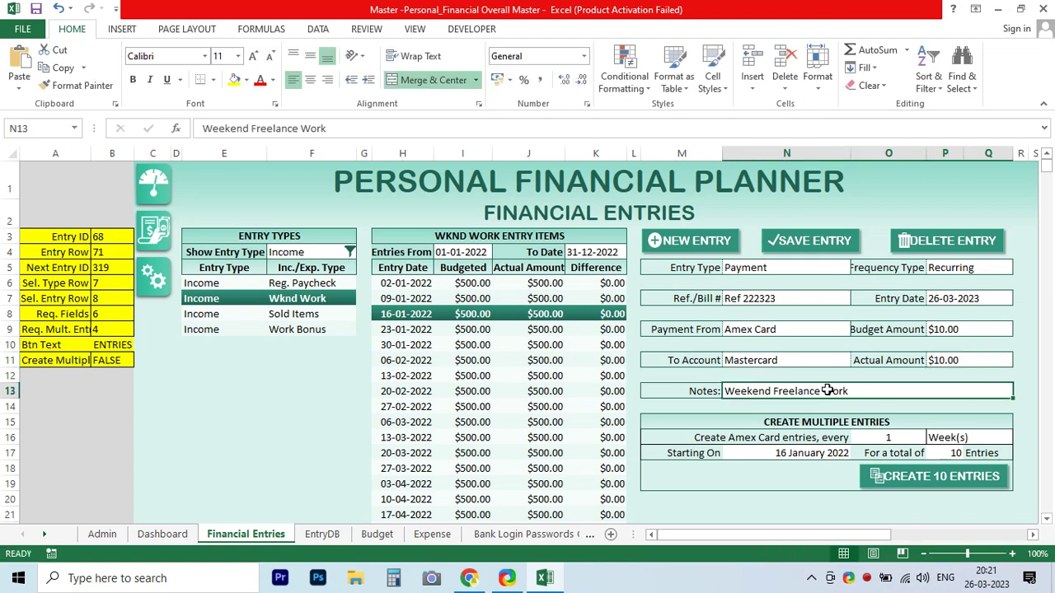
double_click(832, 390)
click(863, 390)
key(shift+Home)
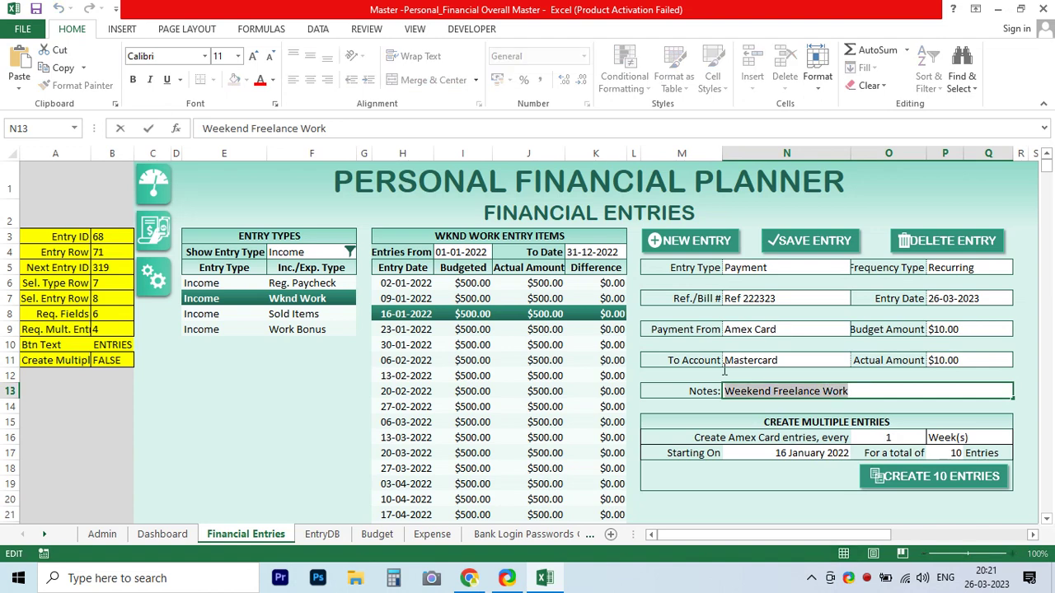
key(BackSpace)
text(over spendin)
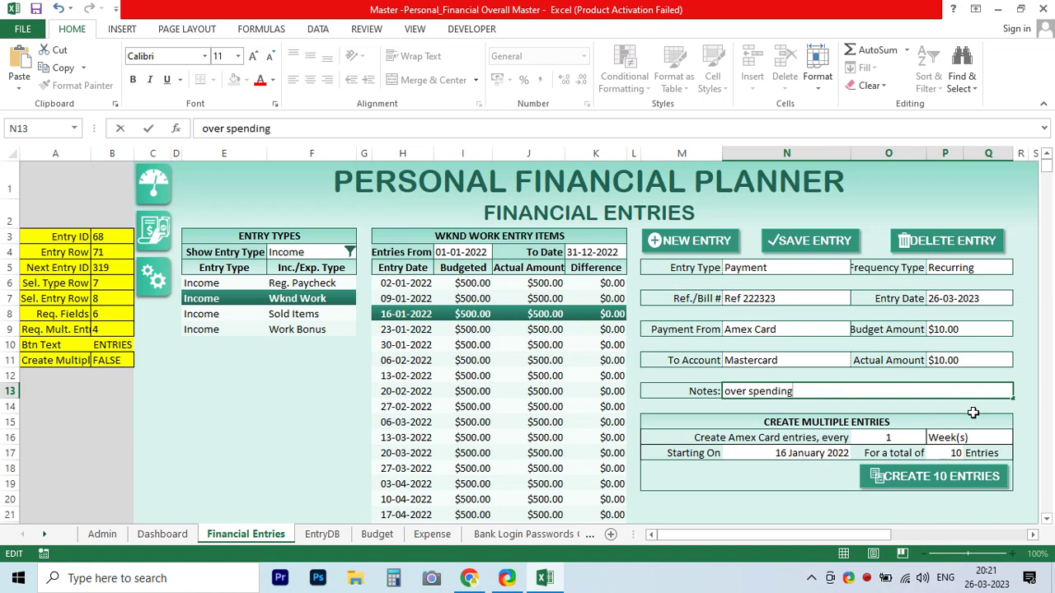
key(BackSpace)
key(BackSpace)
key(BackSpace)
key(BackSpace)
key(BackSpace)
key(BackSpace)
text(agazine subscription)
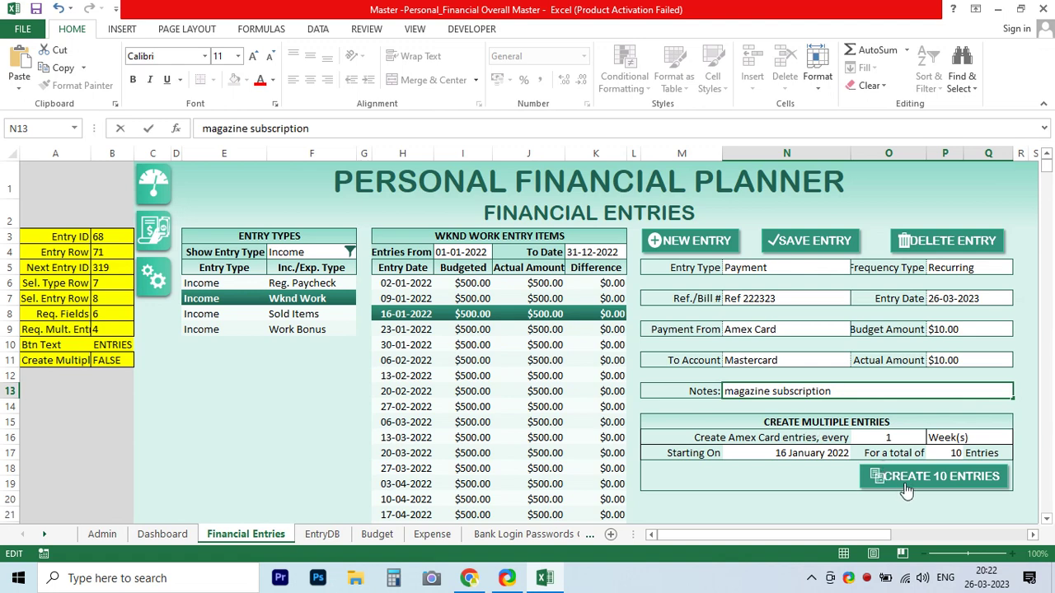
click(812, 242)
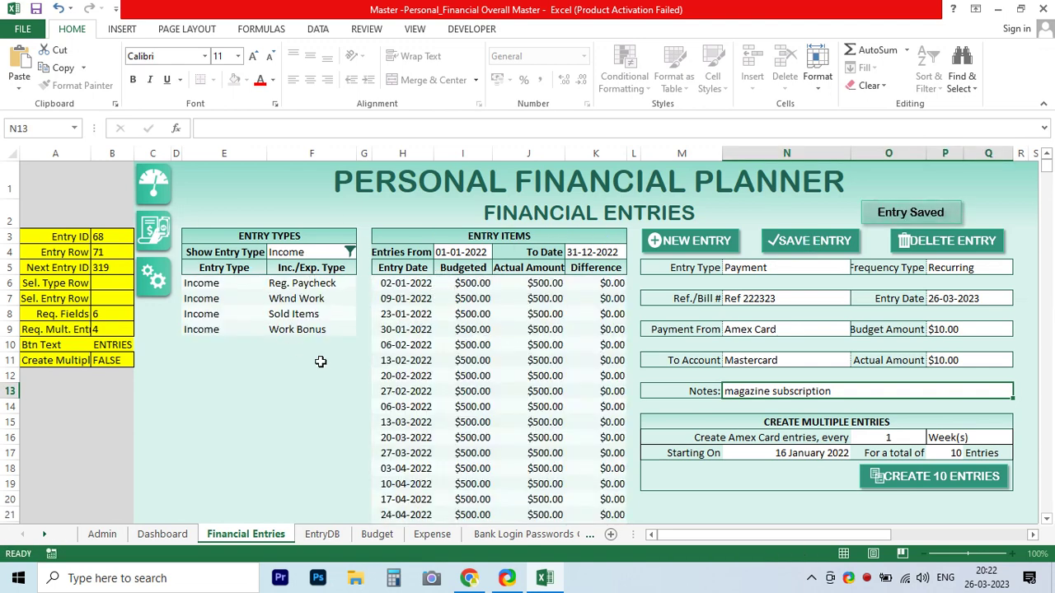
Check the newly saved entry at the bottom of the EntryDB sheet
click(305, 536)
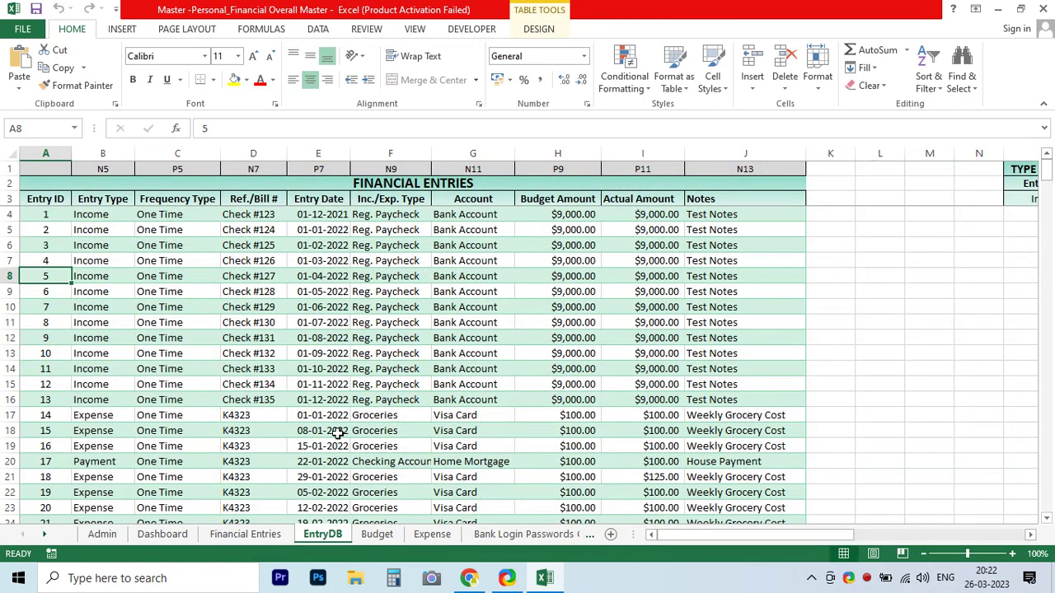
scroll(337, 431, down, 4)
scroll(336, 431, down, 4)
scroll(357, 429, down, 8)
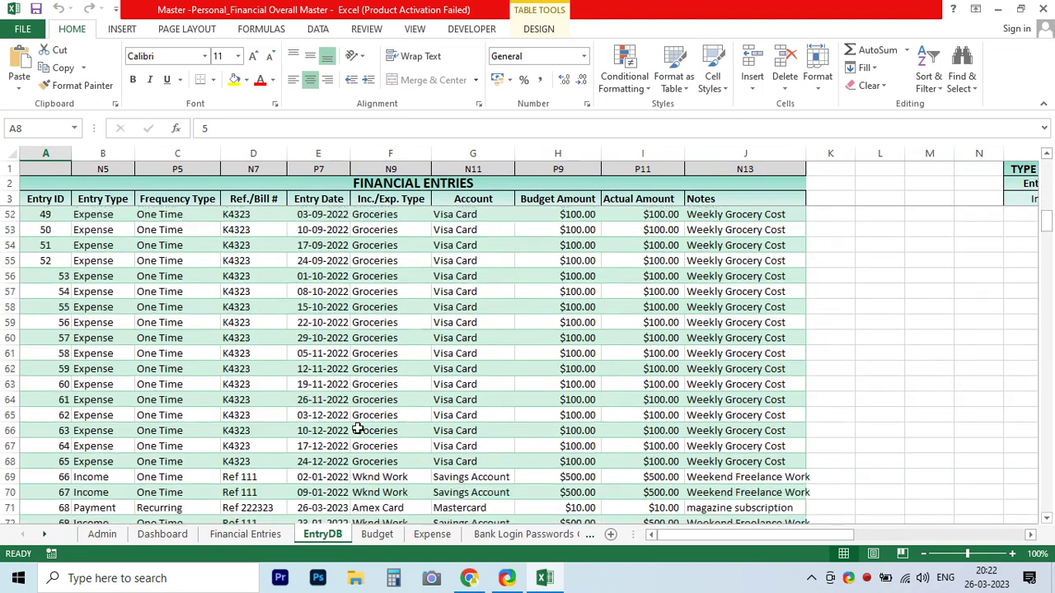
Look over the Budget sheet and the Expense sheet's Expense History Data
click(377, 535)
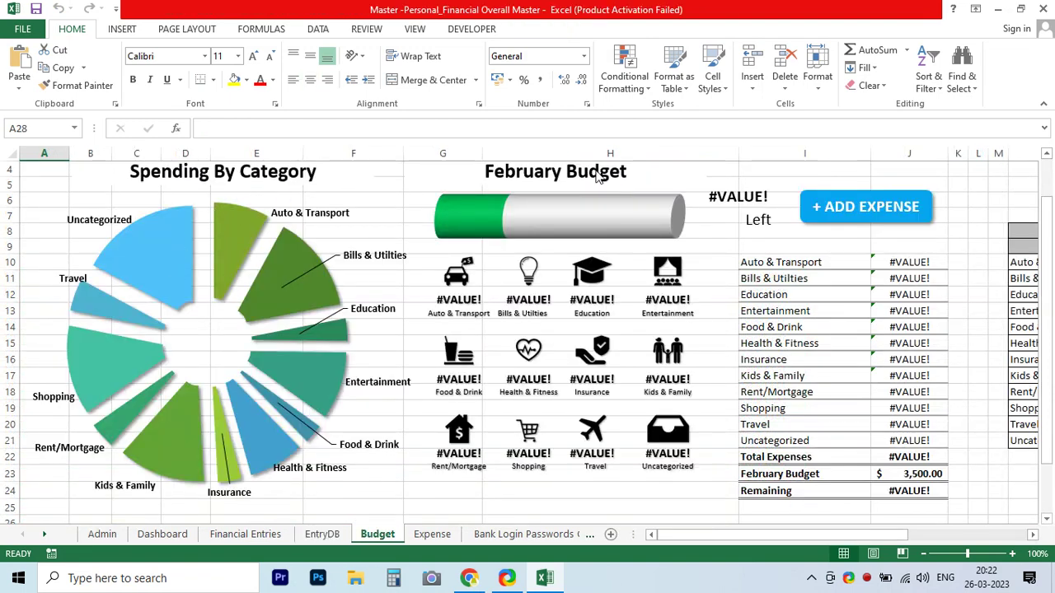
click(429, 535)
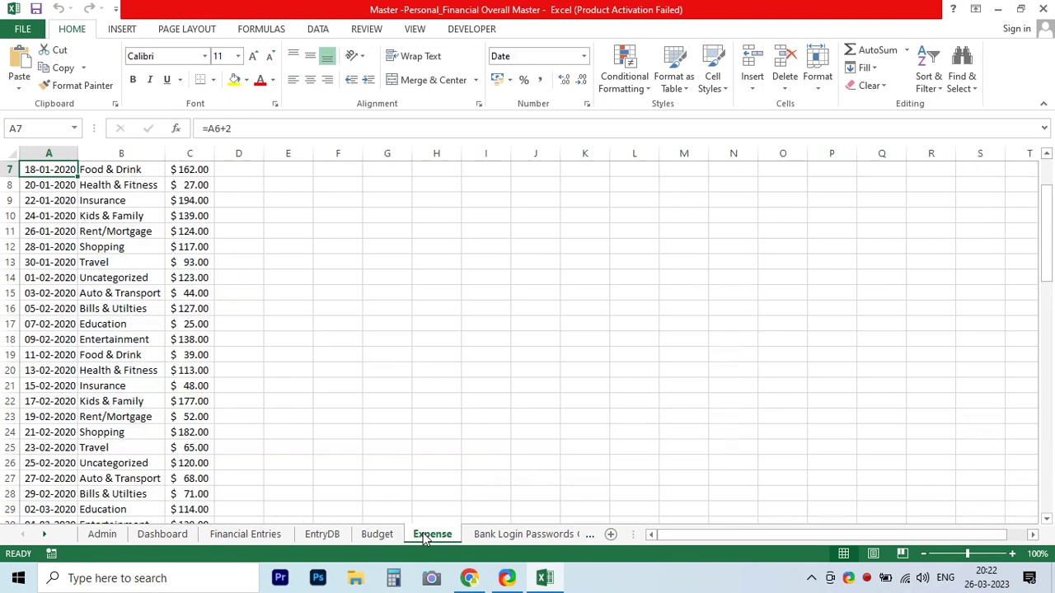
scroll(88, 237, up, 2)
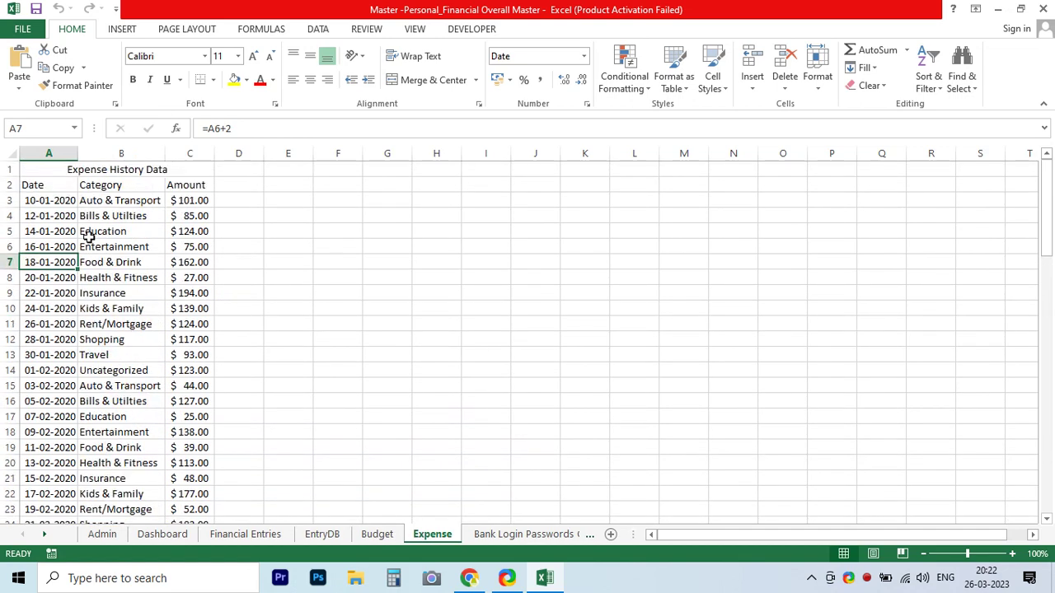
click(85, 168)
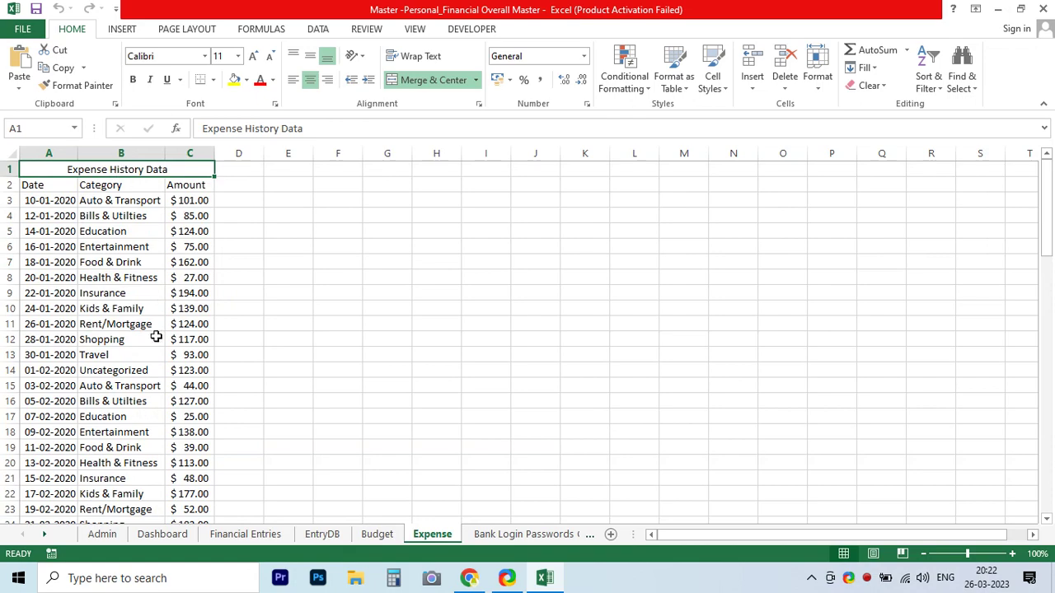
scroll(128, 383, down, 3)
click(488, 535)
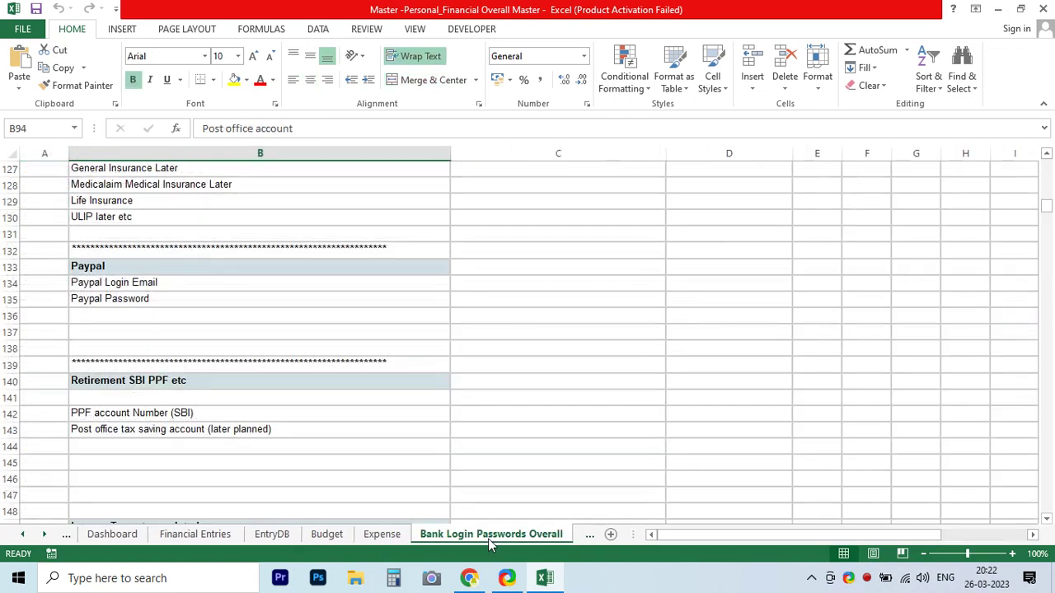
scroll(247, 313, up, 5)
scroll(250, 318, up, 5)
scroll(247, 321, up, 5)
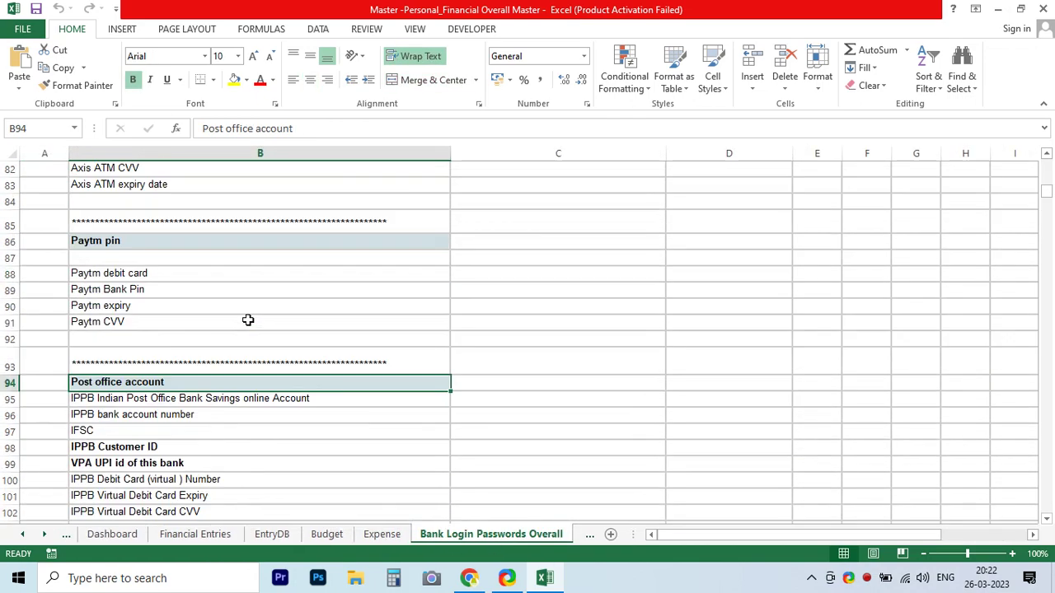
scroll(224, 304, up, 6)
scroll(224, 304, up, 4)
scroll(224, 304, up, 6)
scroll(224, 305, up, 9)
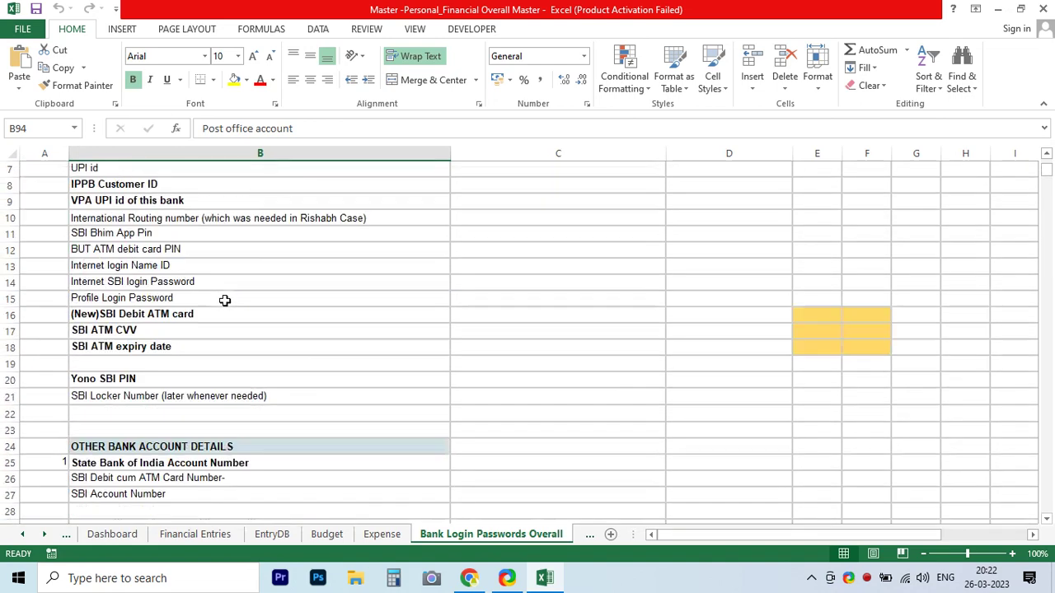
scroll(230, 283, up, 2)
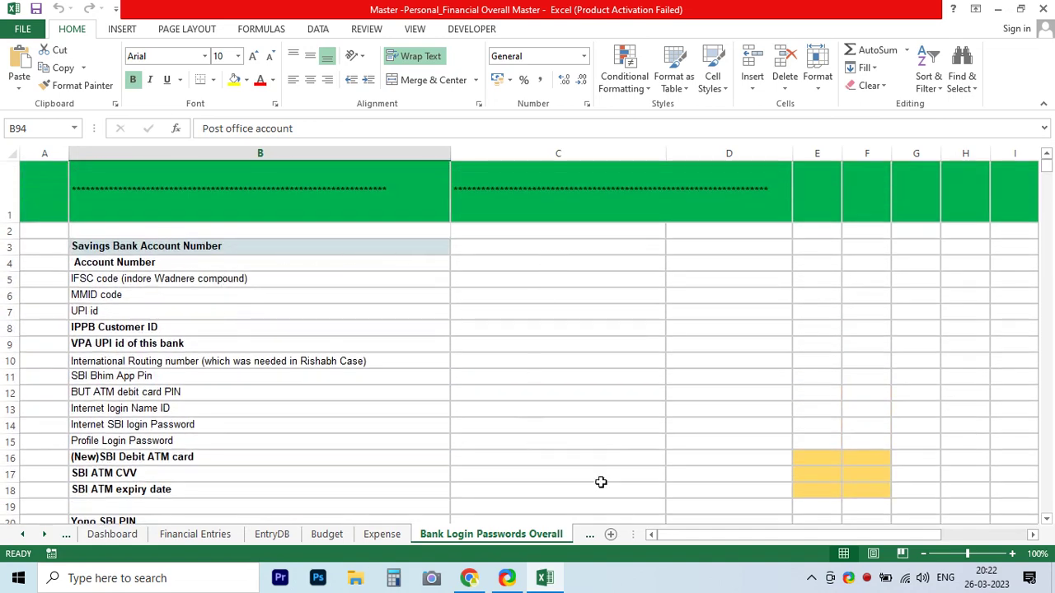
click(587, 534)
scroll(321, 294, up, 3)
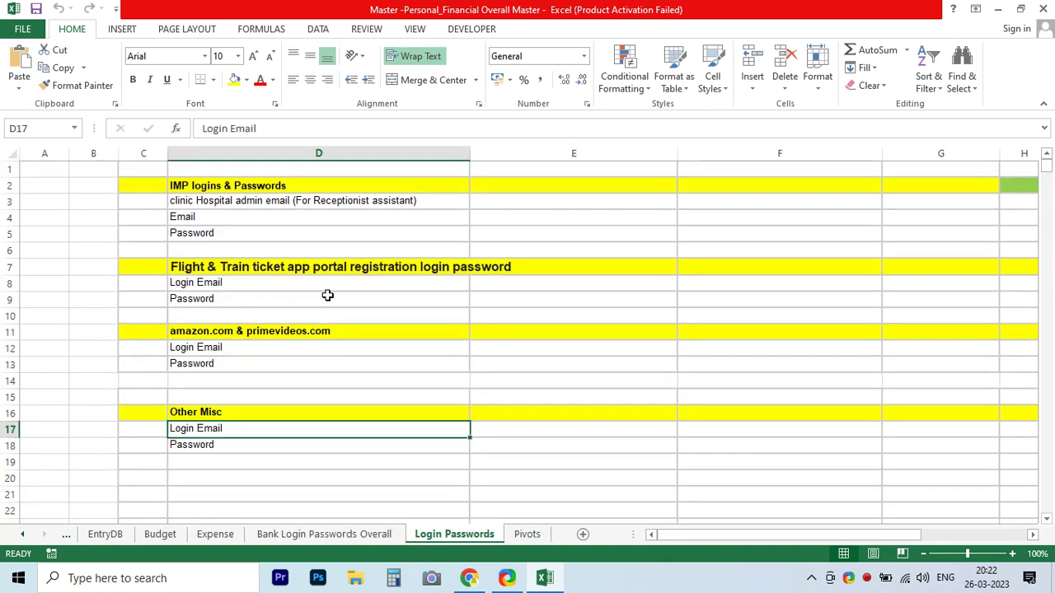
click(265, 186)
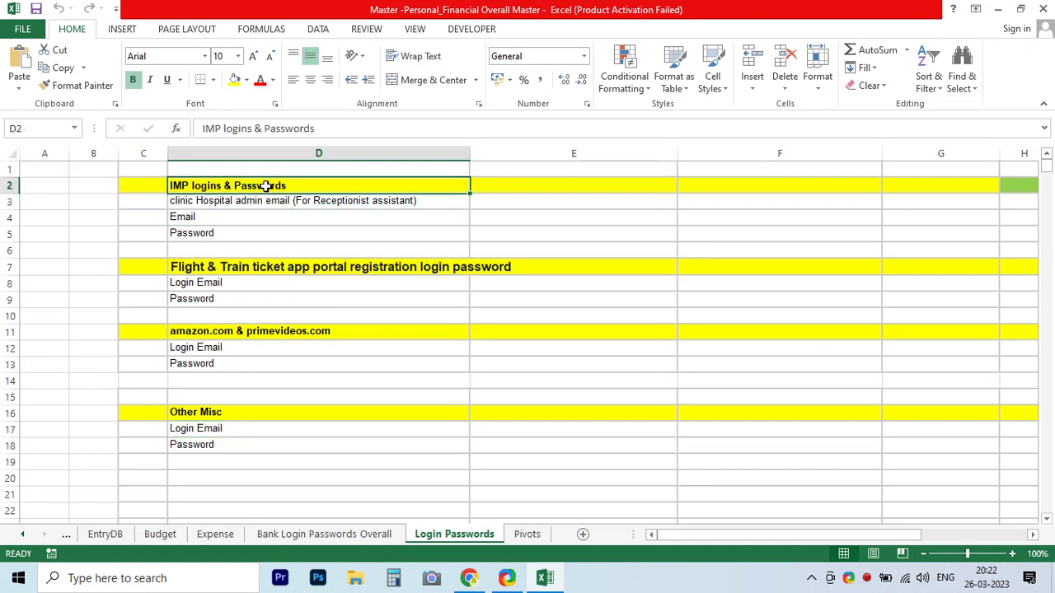
click(212, 206)
click(523, 203)
click(238, 215)
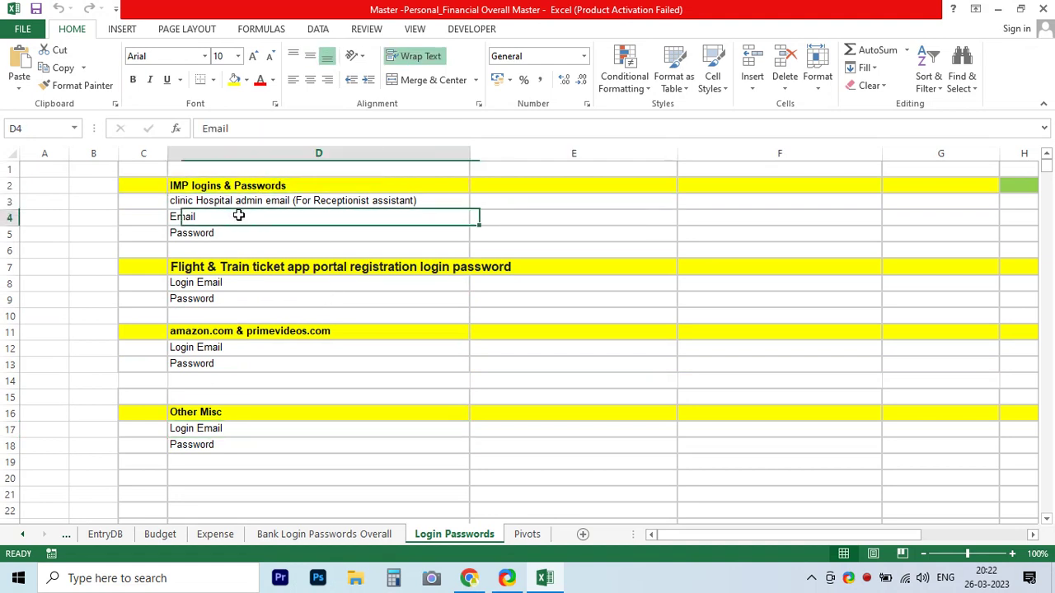
click(539, 214)
click(280, 198)
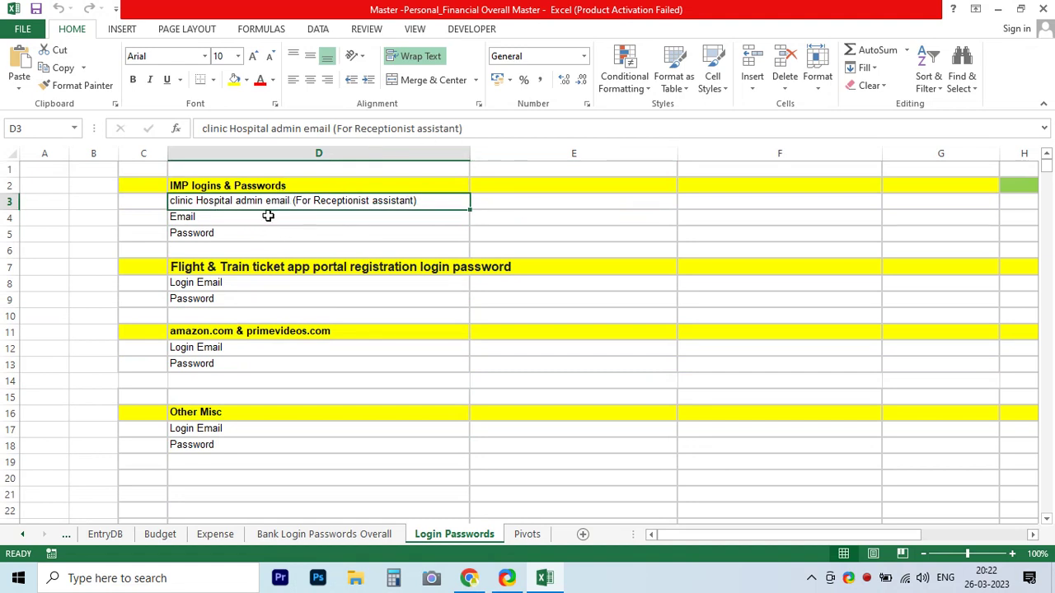
click(248, 264)
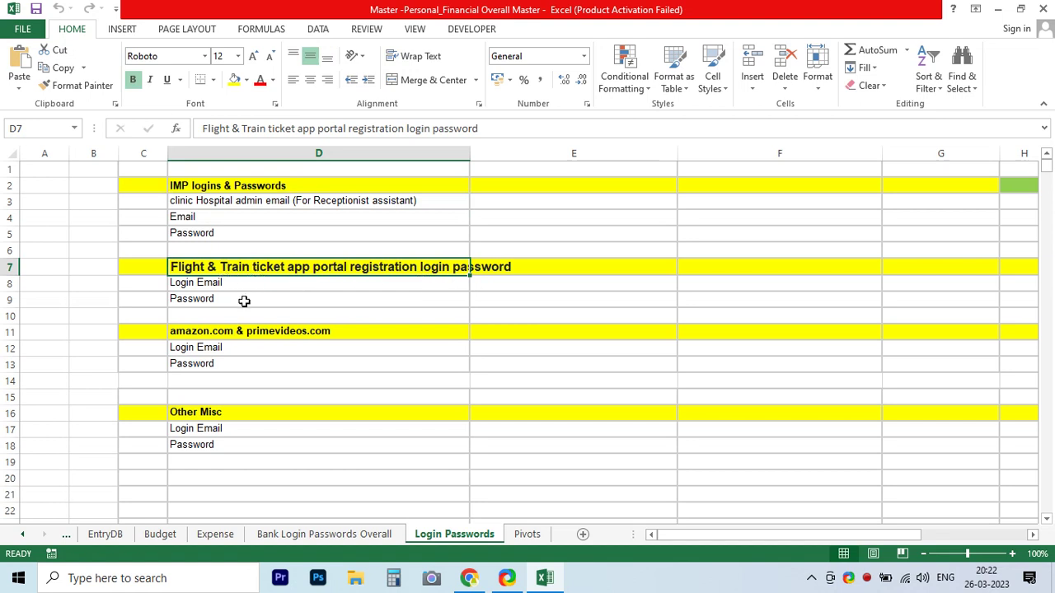
click(218, 335)
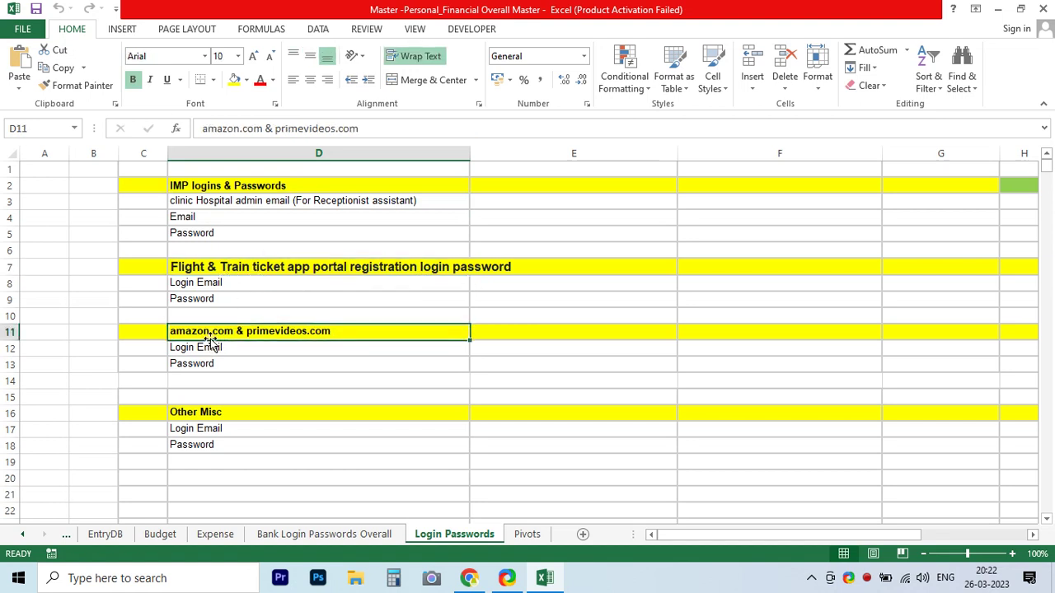
click(232, 411)
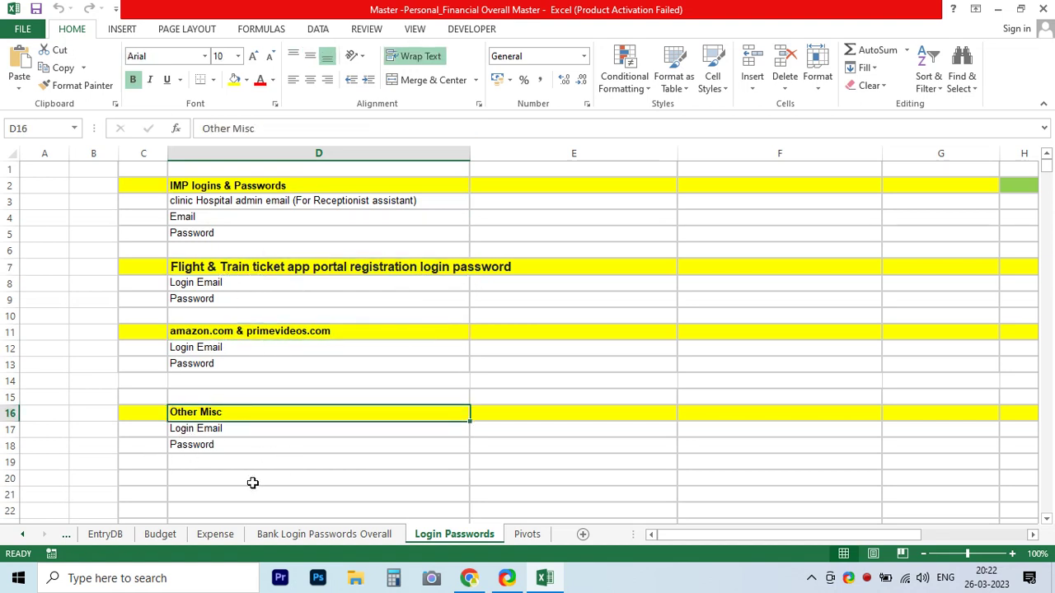
click(23, 534)
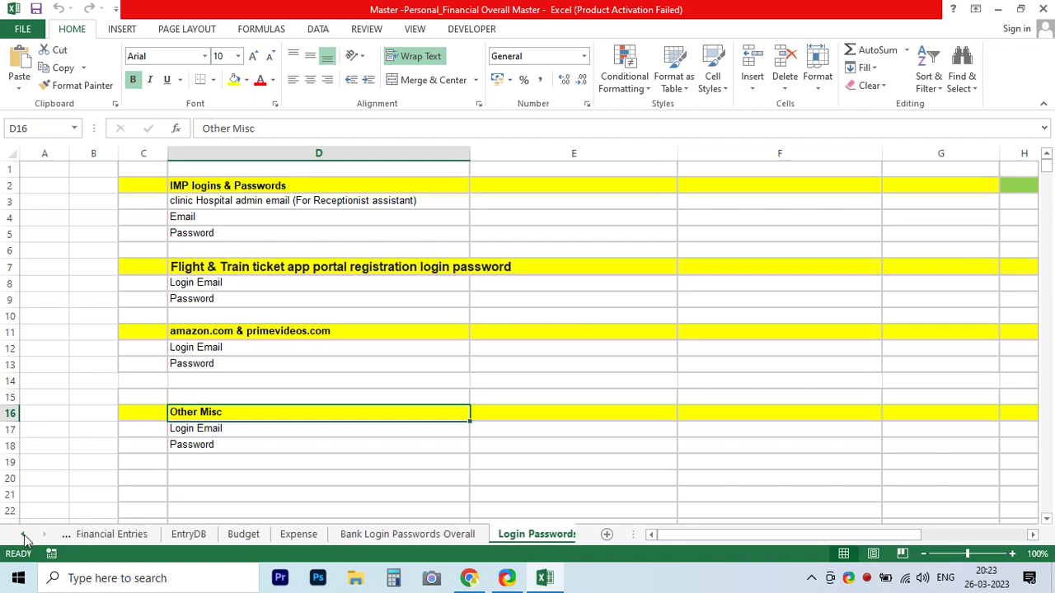
click(23, 534)
Flip between Financial Entries and the Dashboard, finishing on the Admin & Settings sheet
click(222, 535)
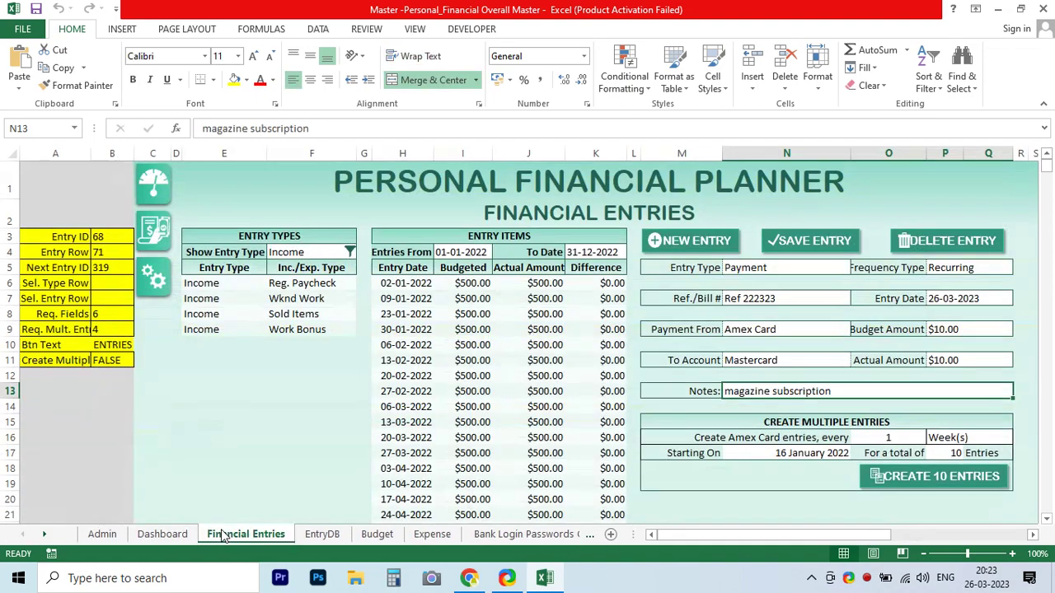
click(169, 535)
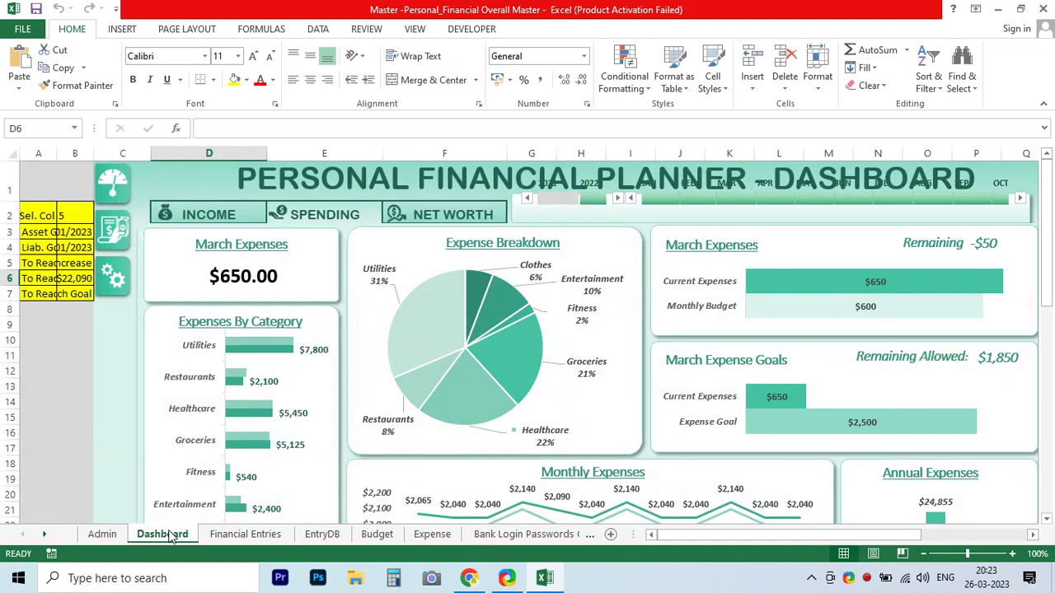
click(108, 230)
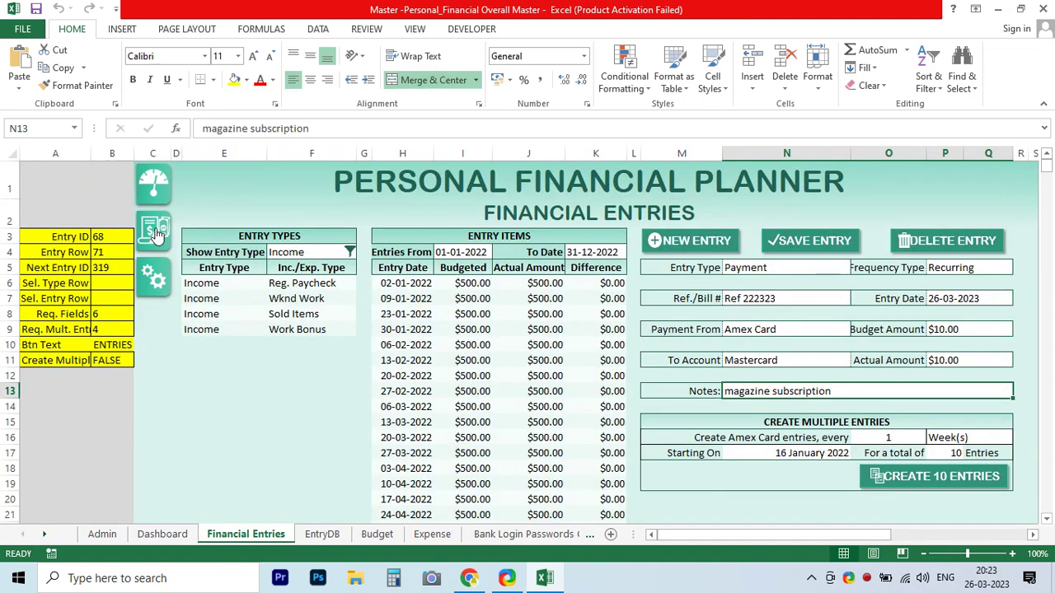
click(155, 189)
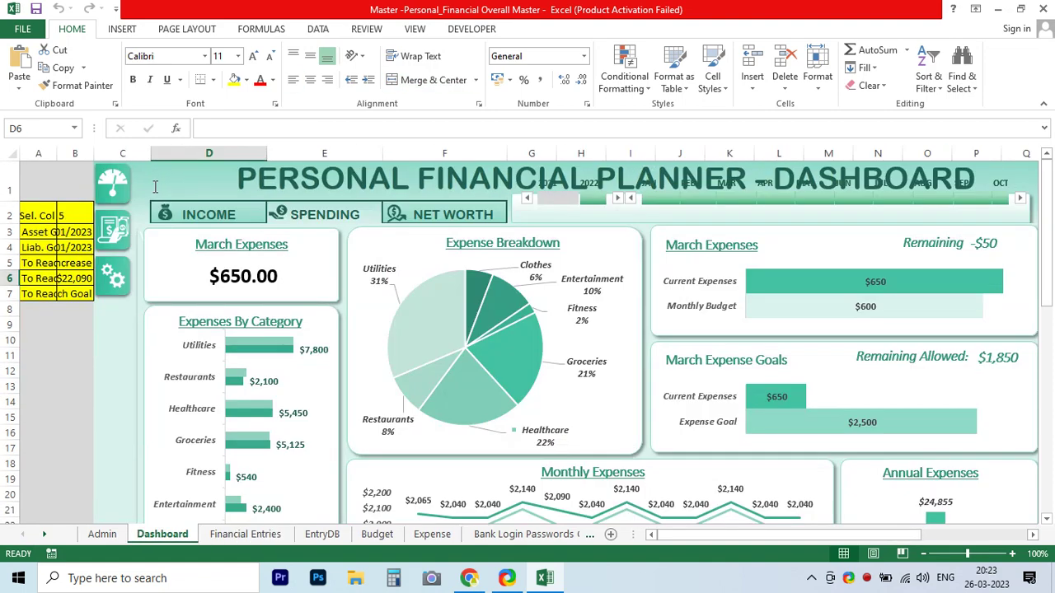
click(102, 534)
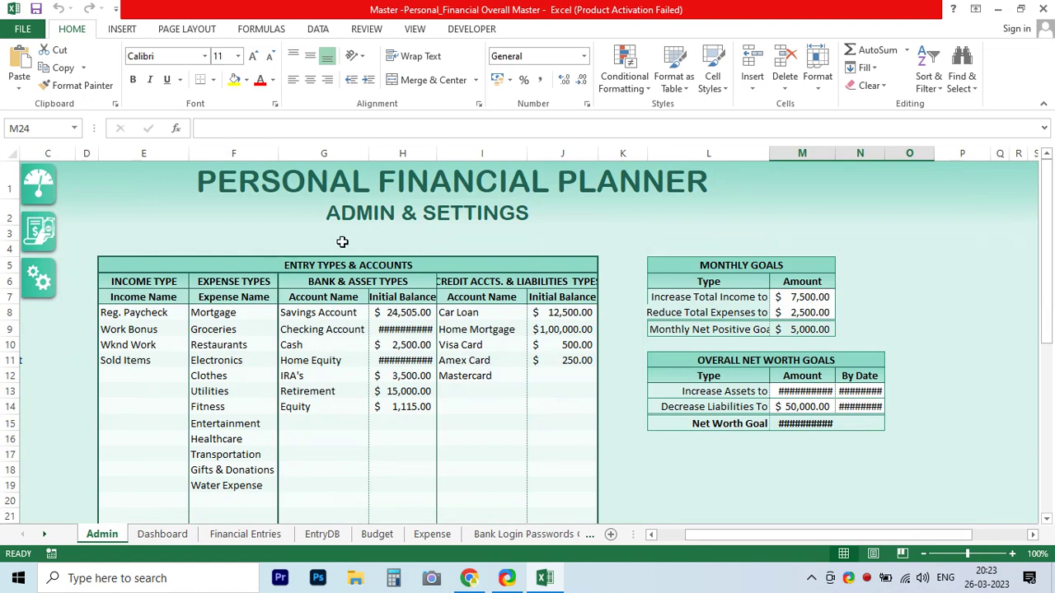
Add 'Vet Store Online' below Sold Items in the income types list, then return to the Dashboard
click(123, 329)
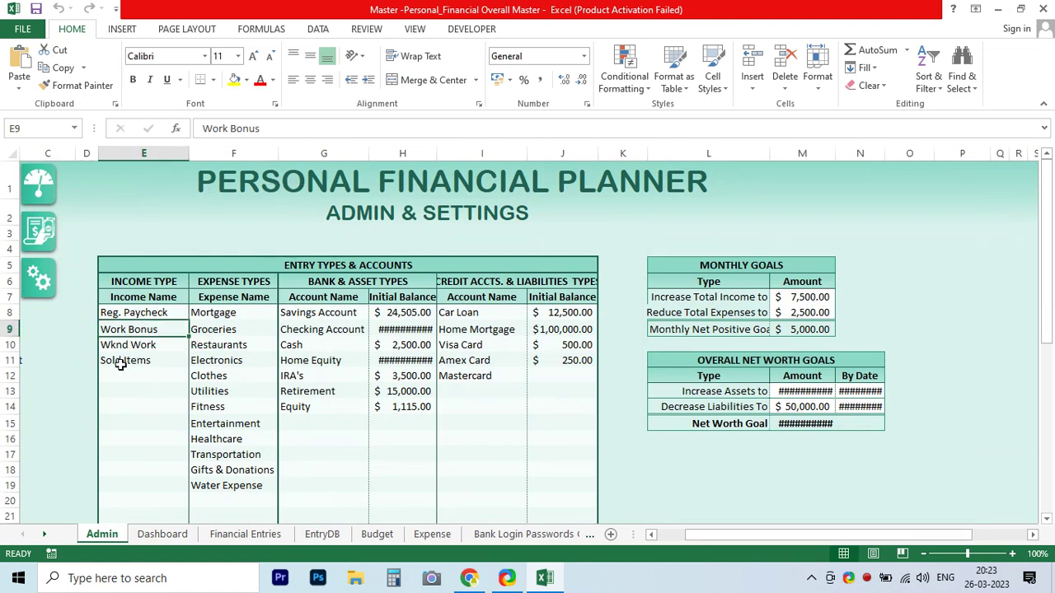
click(119, 363)
click(122, 375)
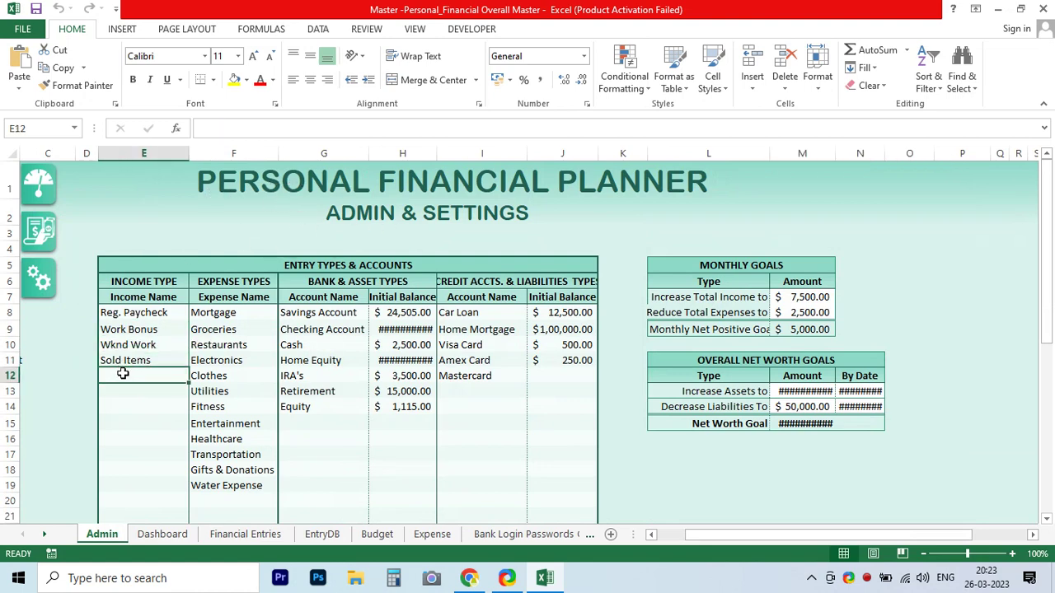
text(M)
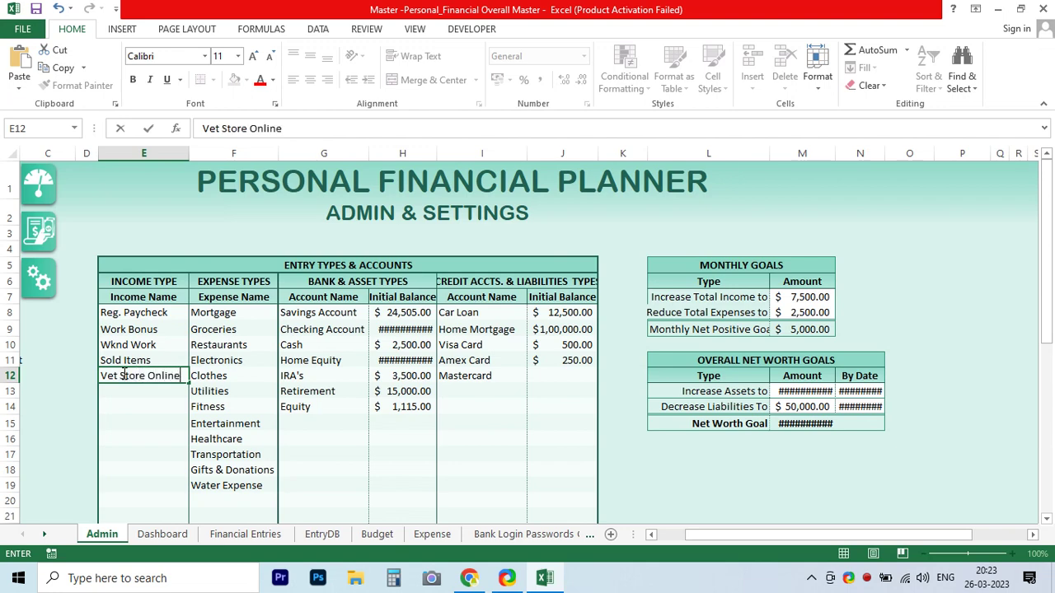
key(Return)
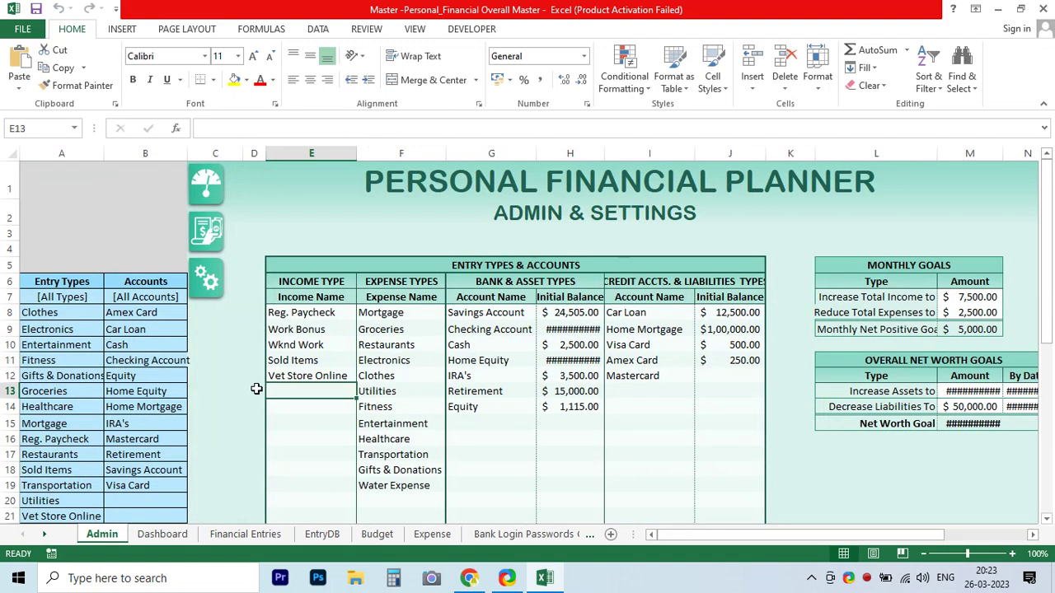
click(163, 534)
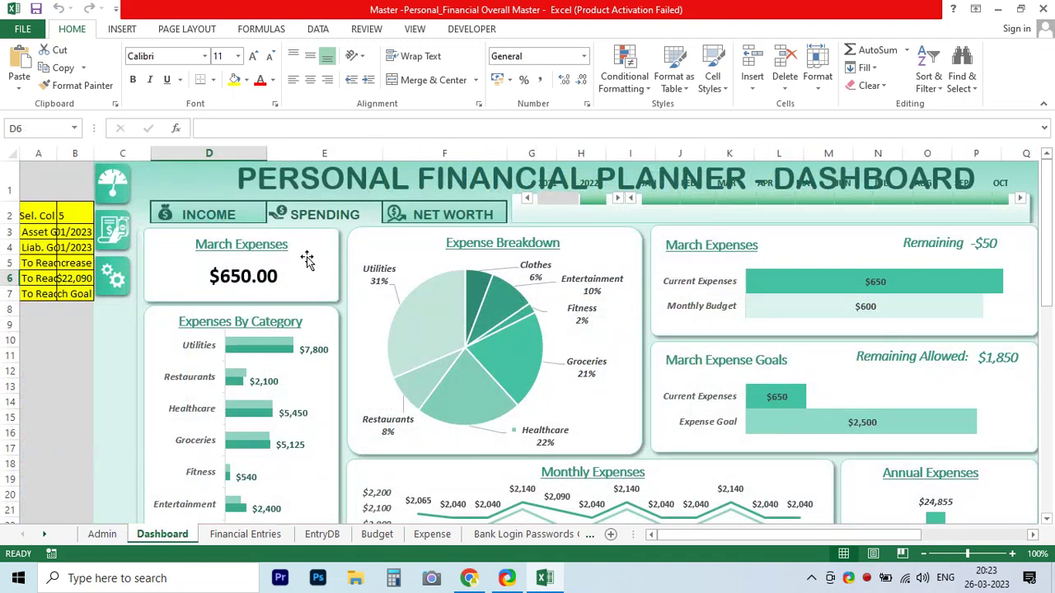
Go to Financial Entries and clear the form for a new entry
click(245, 534)
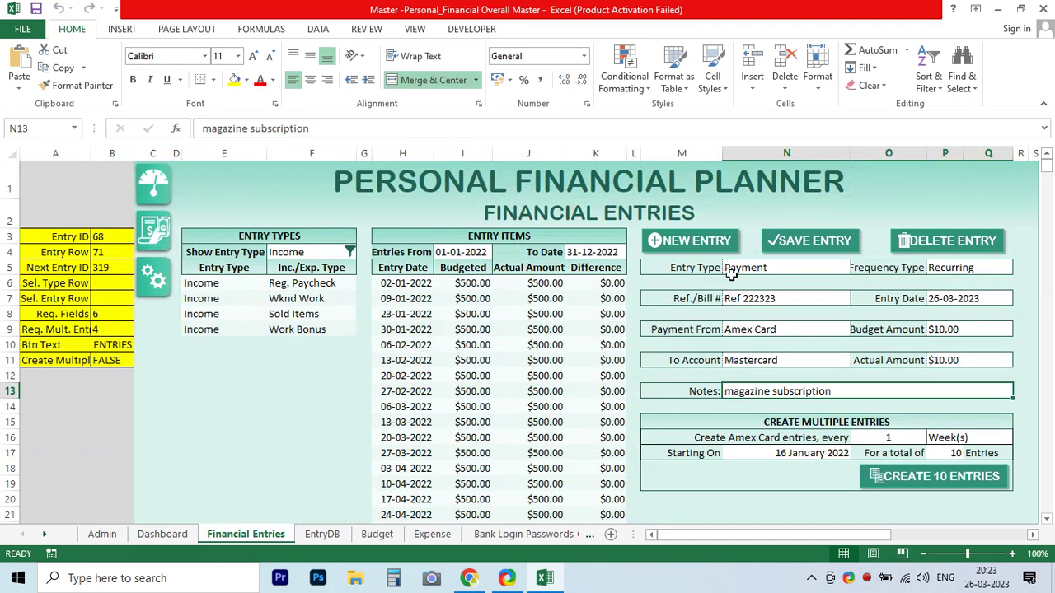
click(789, 302)
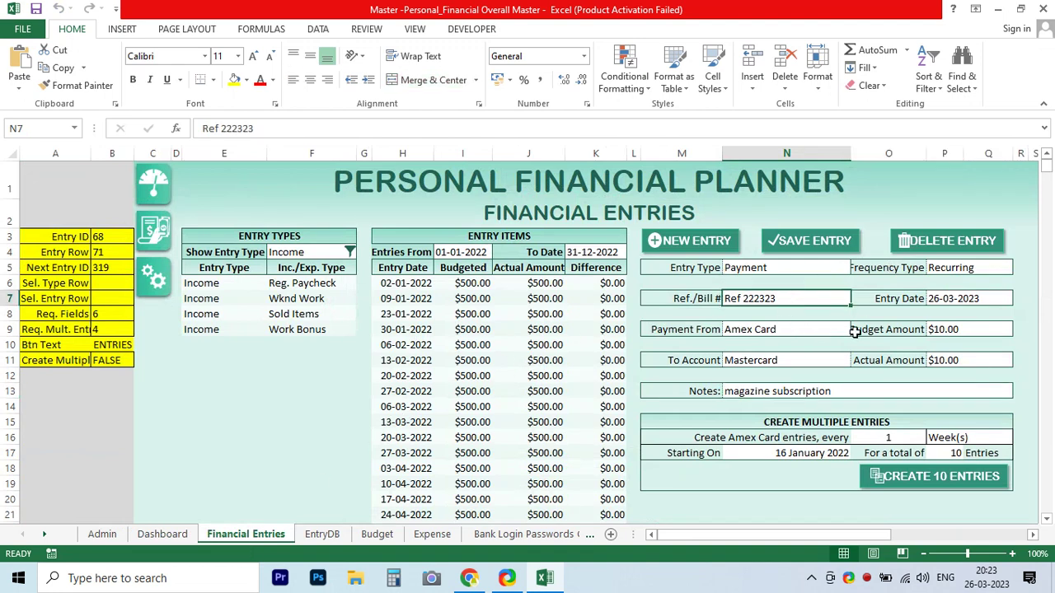
click(674, 244)
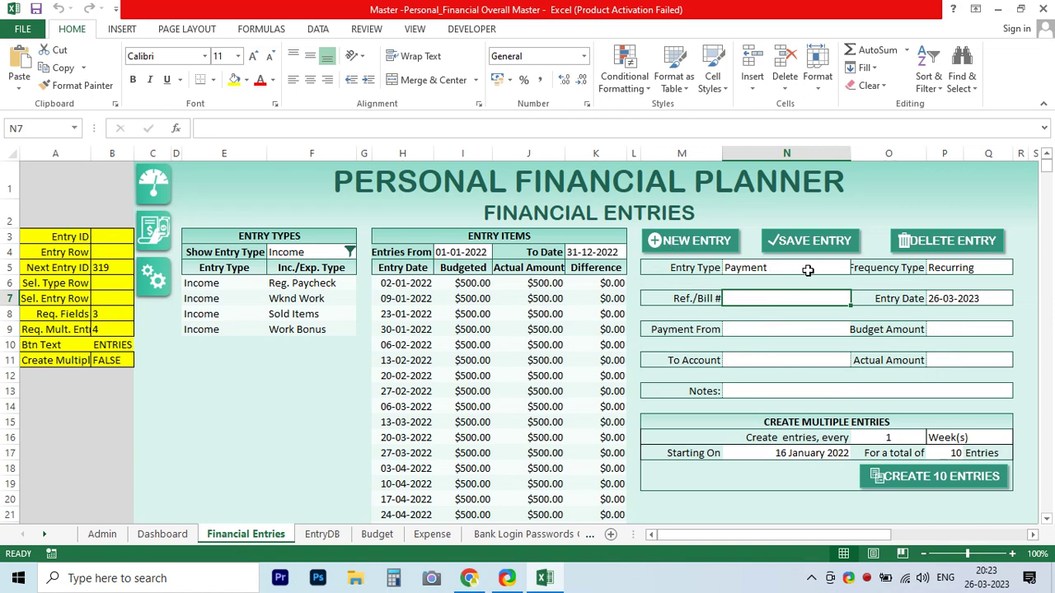
Set Entry Type to Income and Income Type to Vet Store Online
click(832, 269)
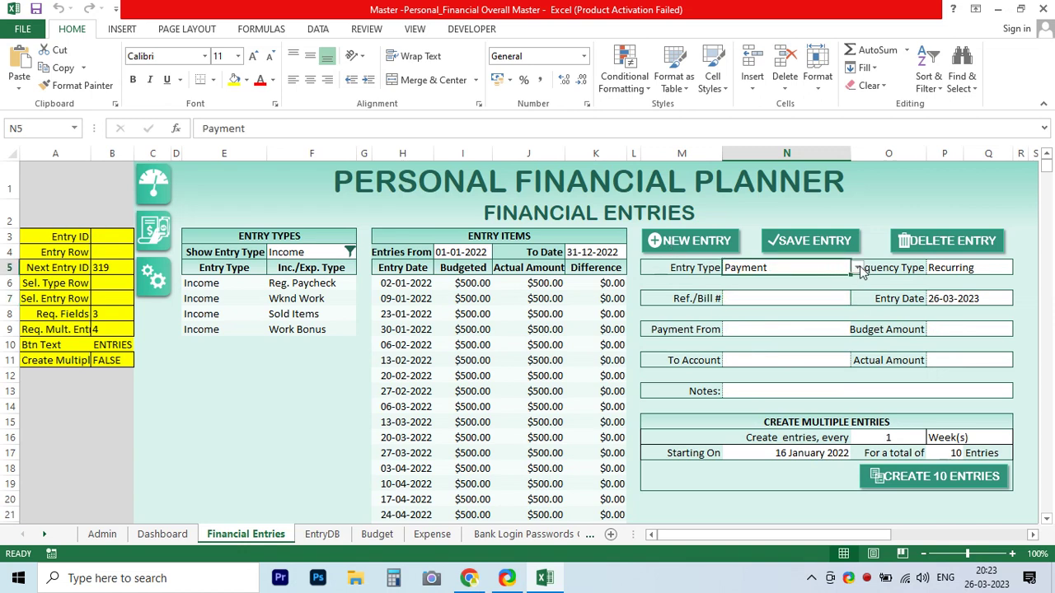
click(857, 268)
click(798, 282)
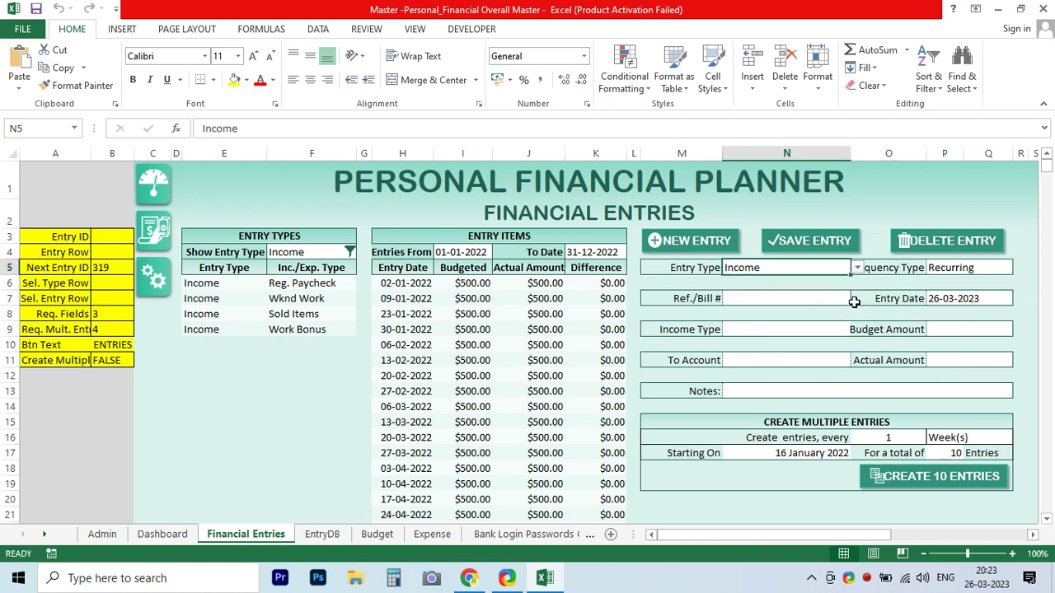
key(Down)
key(Down)
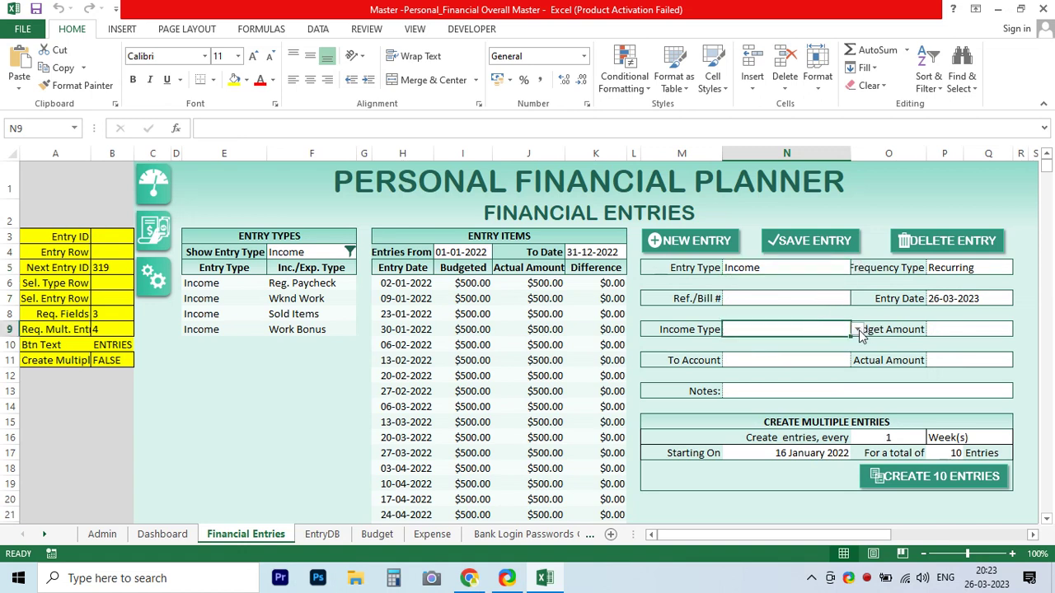
click(857, 330)
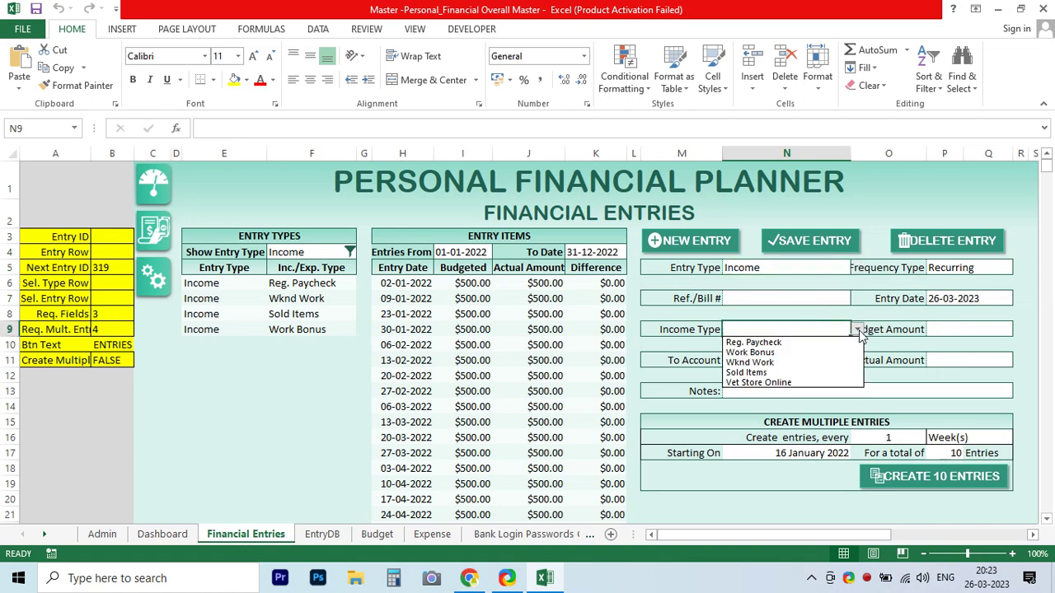
click(767, 384)
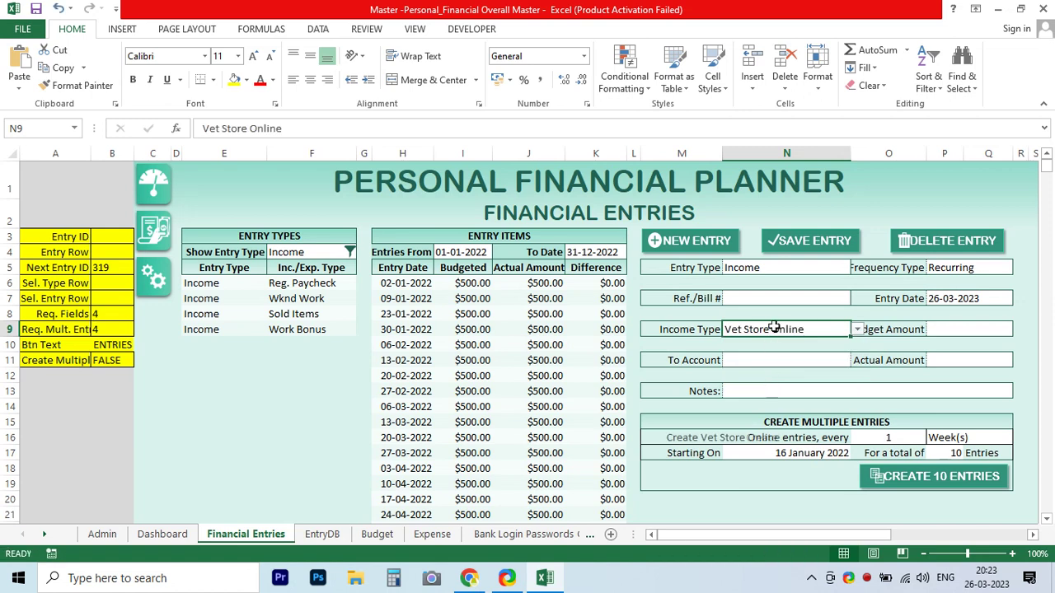
double_click(766, 329)
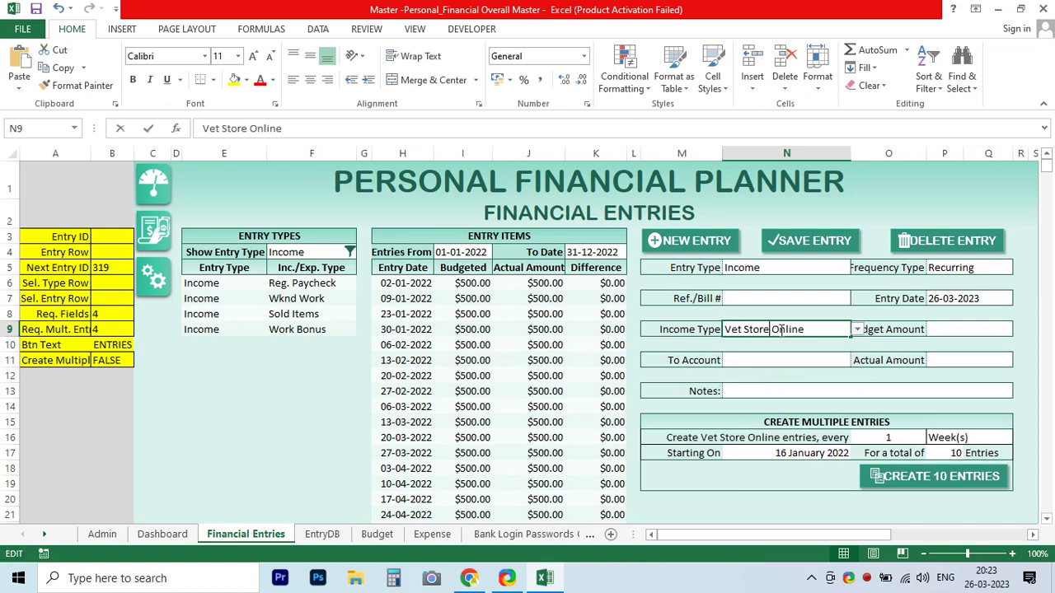
drag(809, 329, 697, 329)
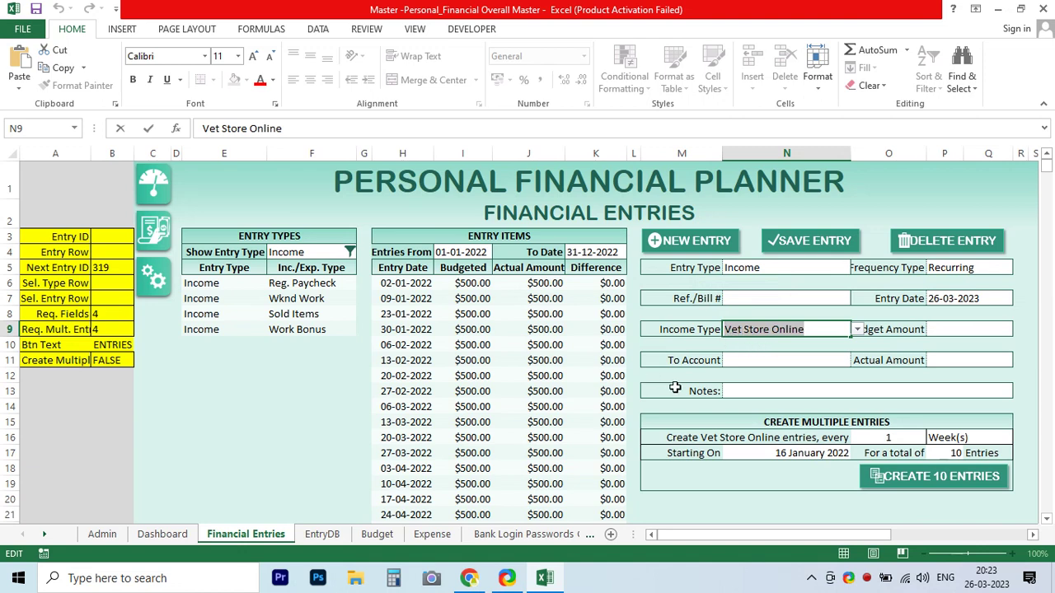
click(745, 385)
click(960, 329)
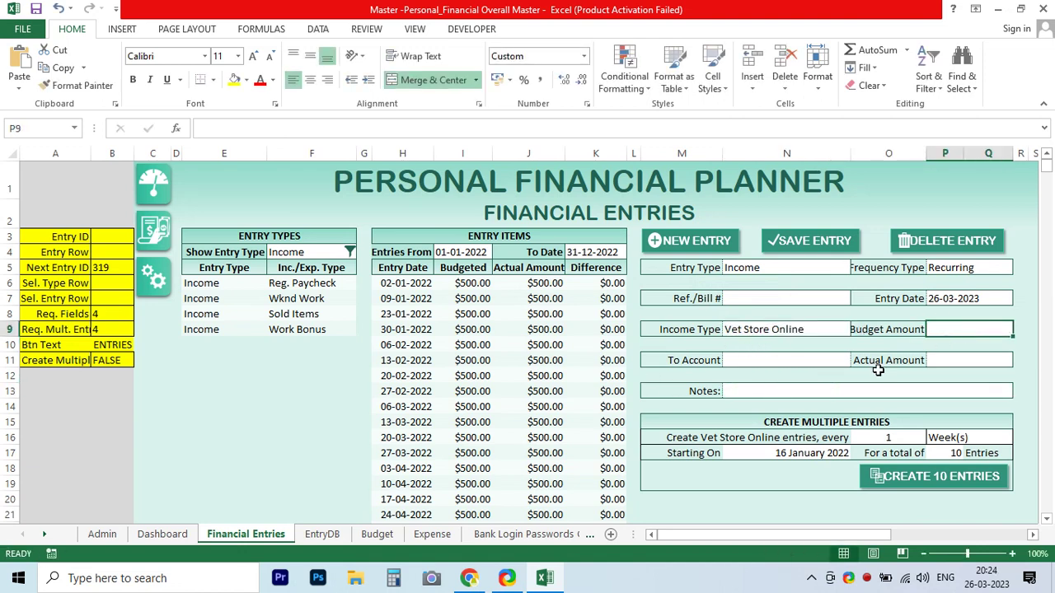
click(92, 535)
click(295, 375)
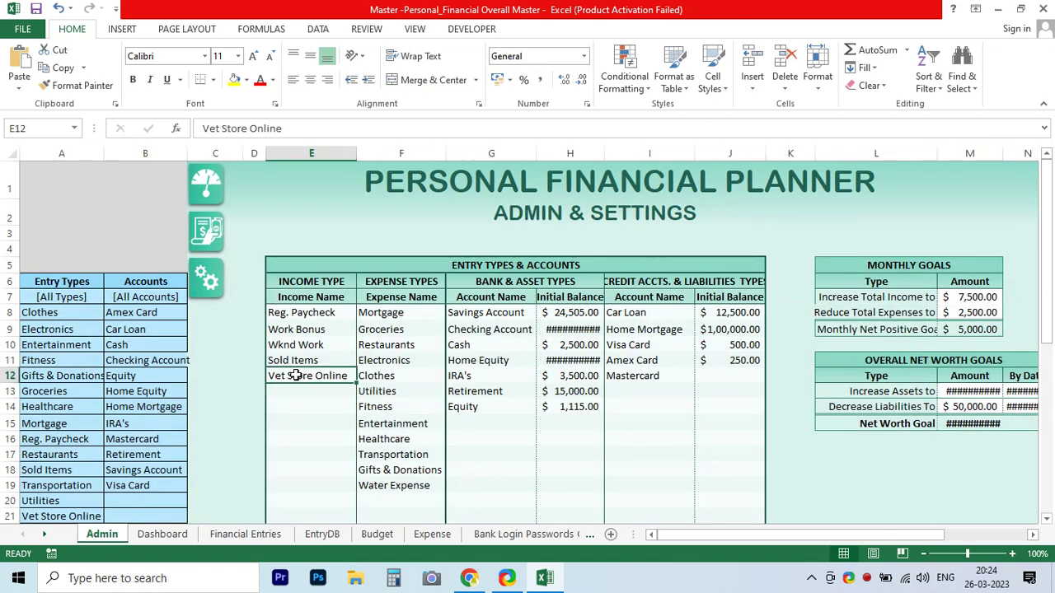
double_click(295, 376)
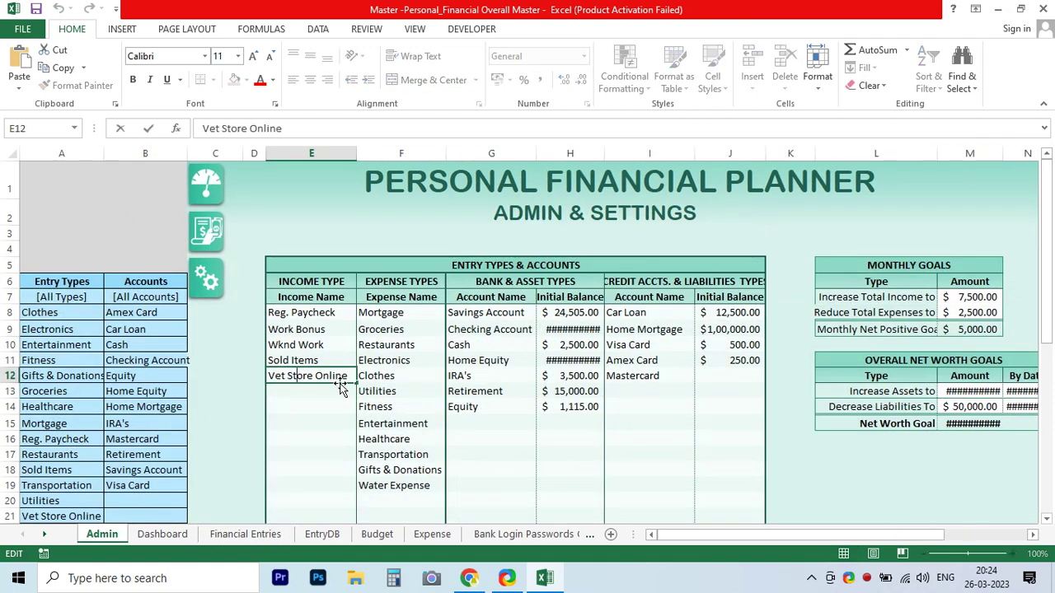
click(216, 534)
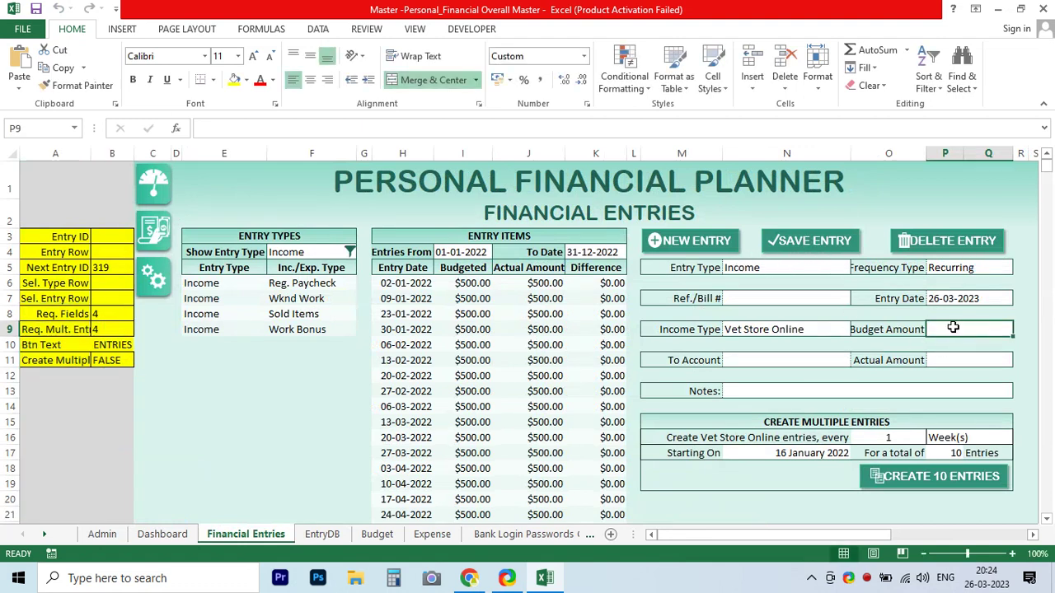
Enter $15.00 budget and actual amounts, depositing into Checking Account
text(15.00)
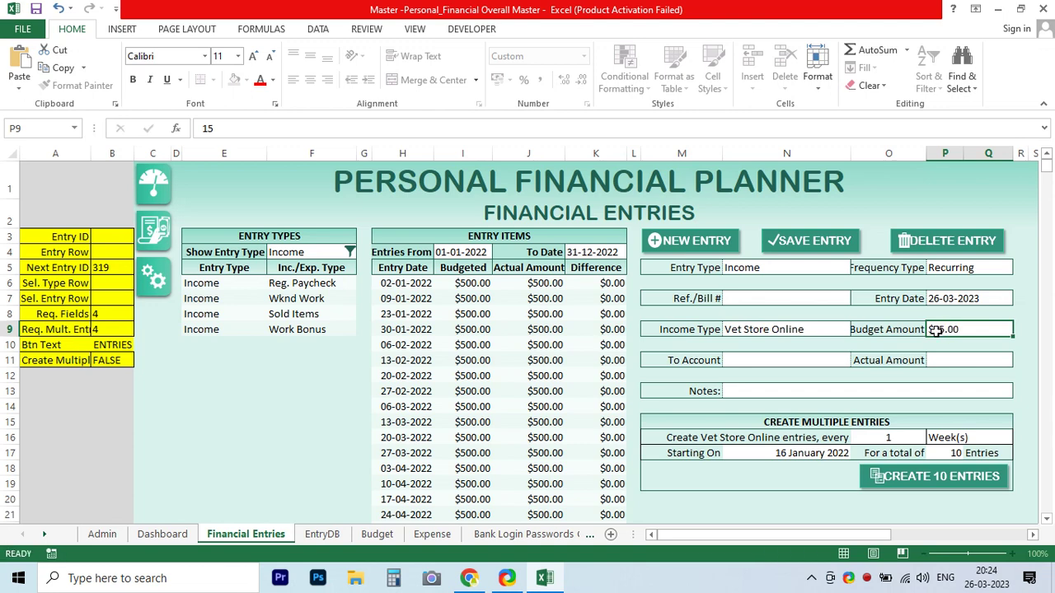
key(Return)
click(742, 364)
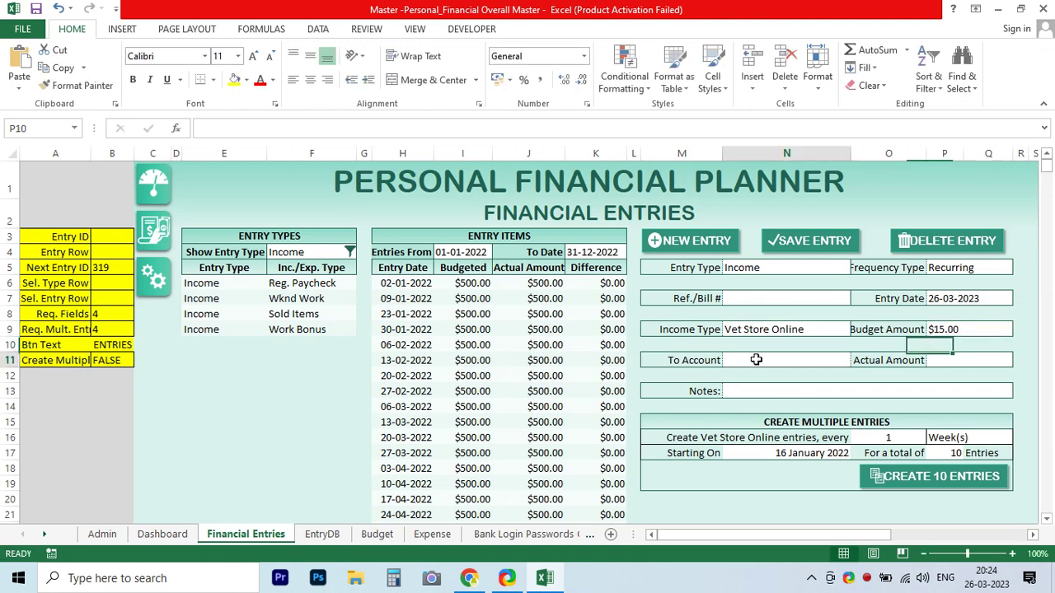
click(857, 360)
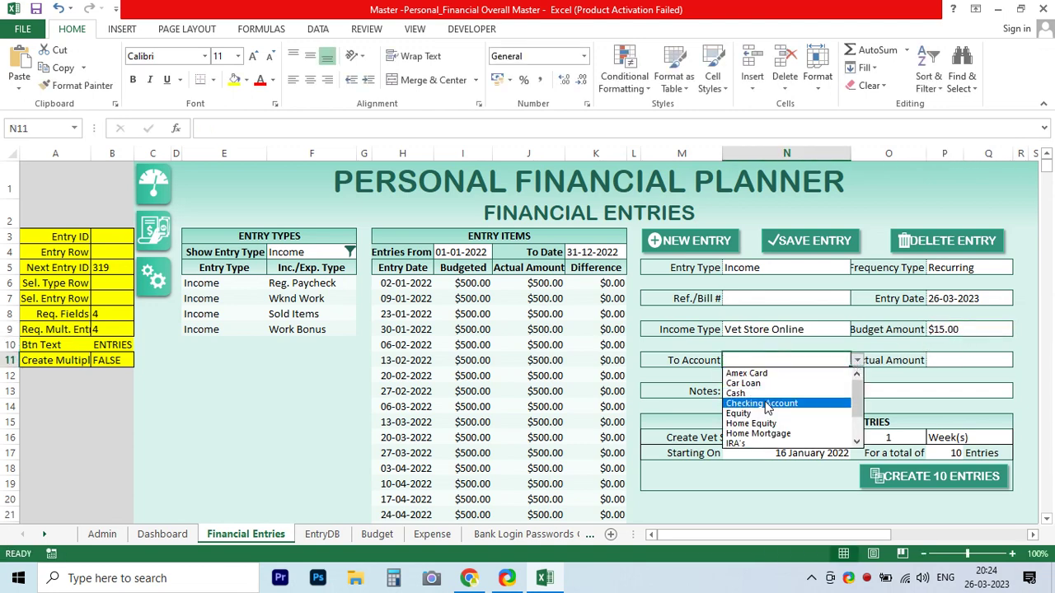
click(767, 403)
click(943, 362)
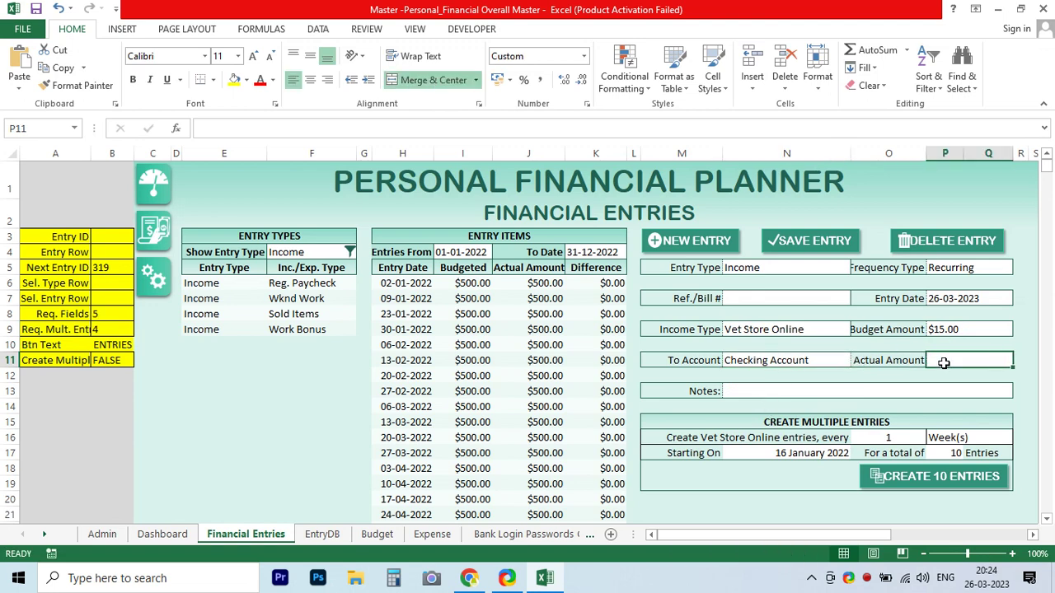
text(15)
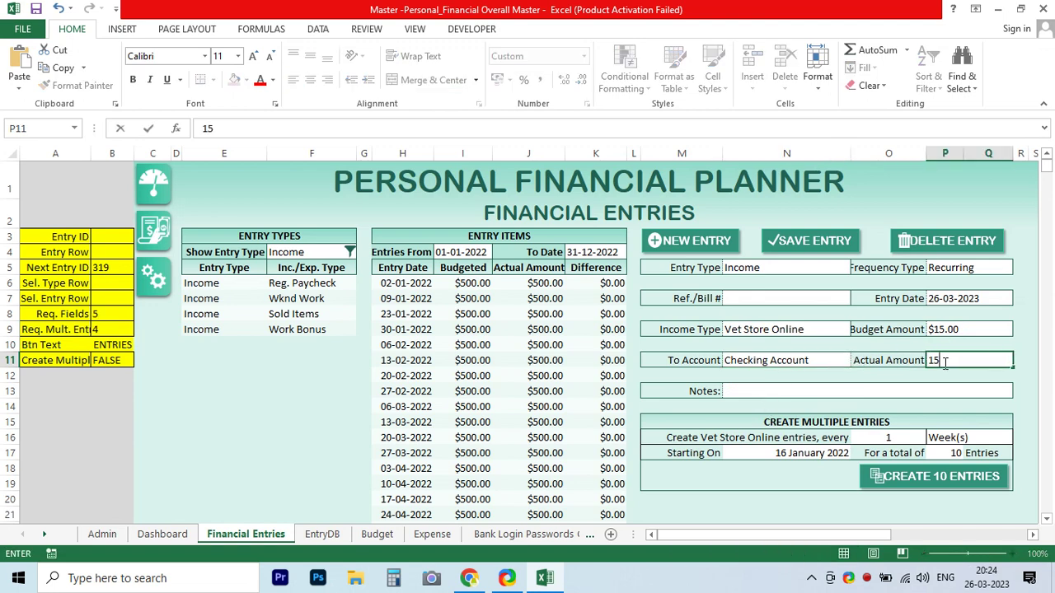
key(Return)
Add the note 'online vet store', save the entry, and view the Dashboard
click(794, 391)
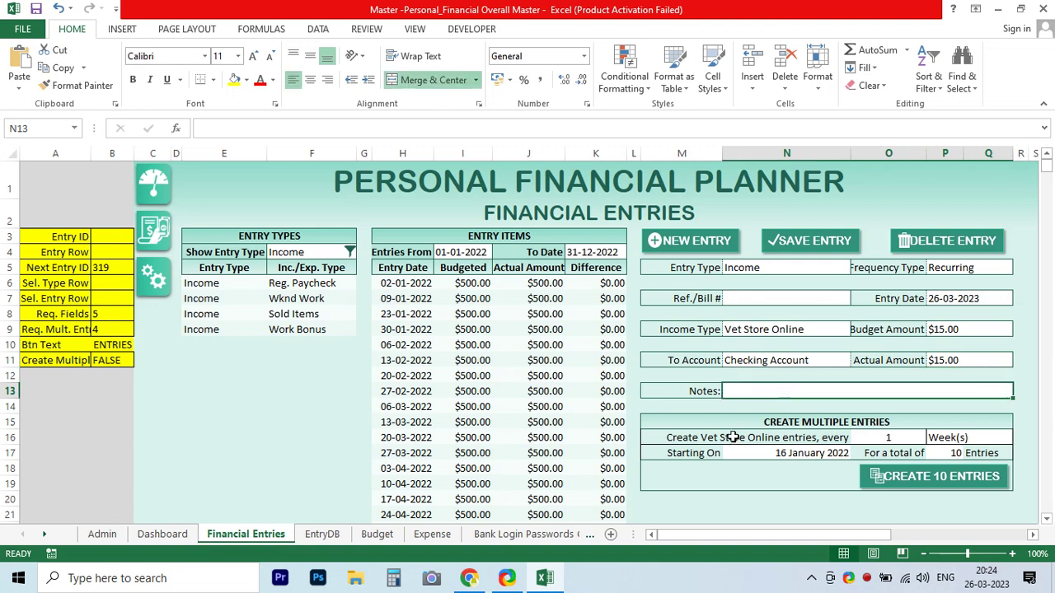
text(on)
text(line vet store)
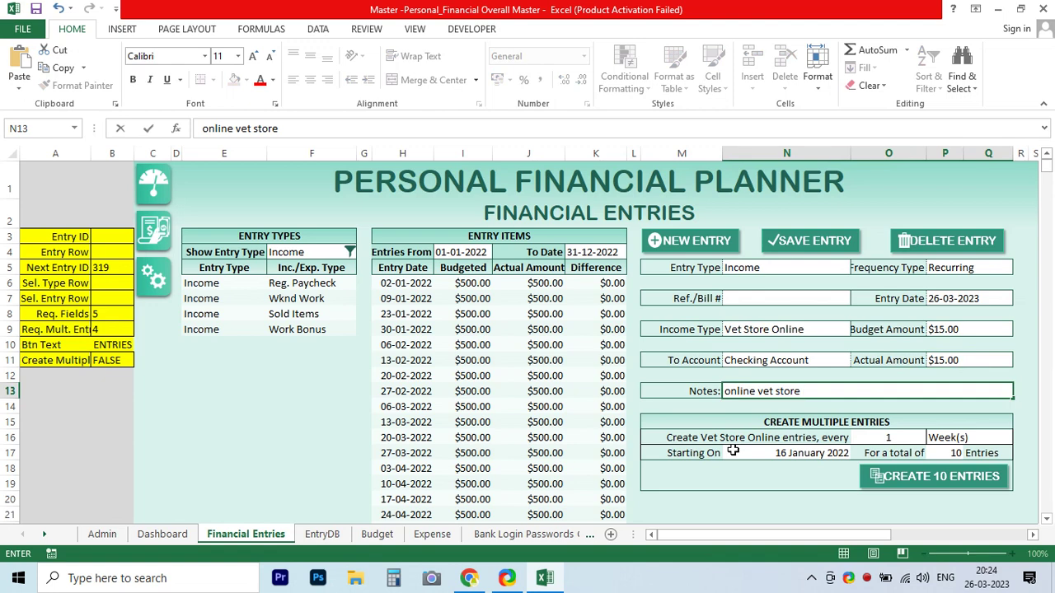
key(Return)
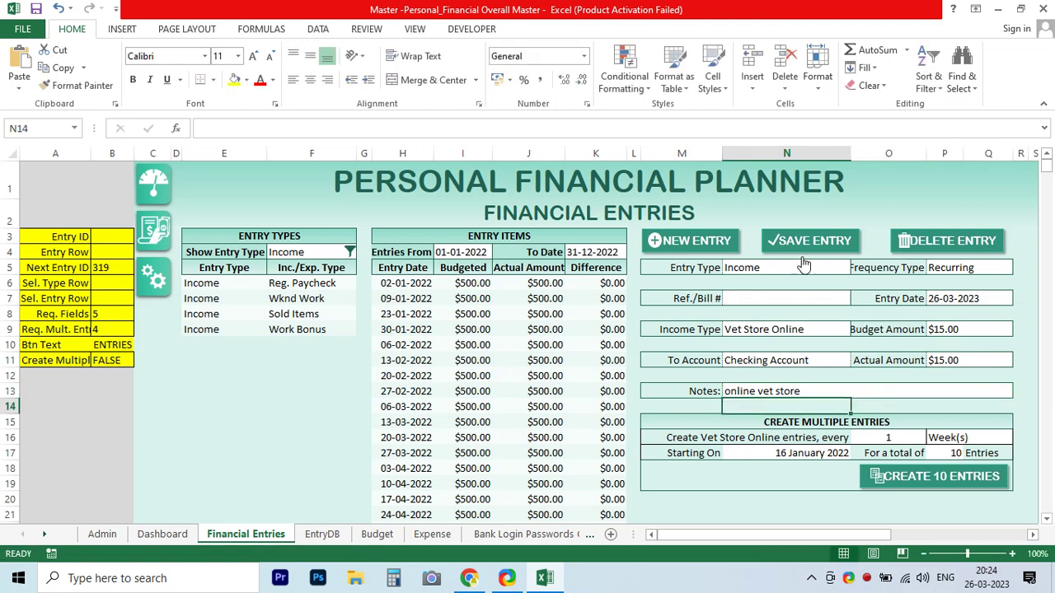
click(804, 248)
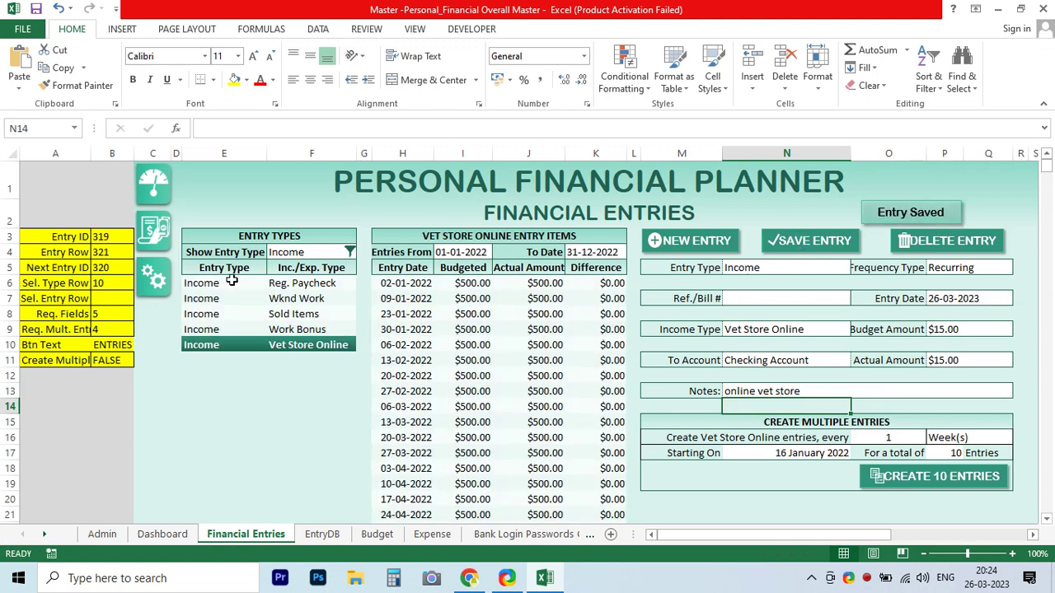
click(168, 537)
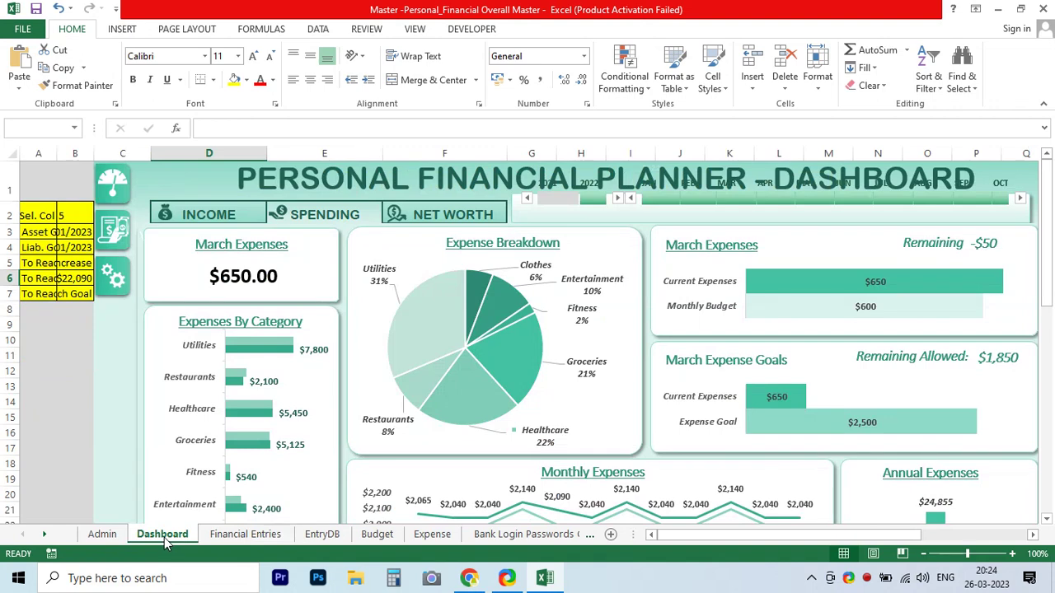
Switch the dashboard to the Income view and look over its charts
click(197, 214)
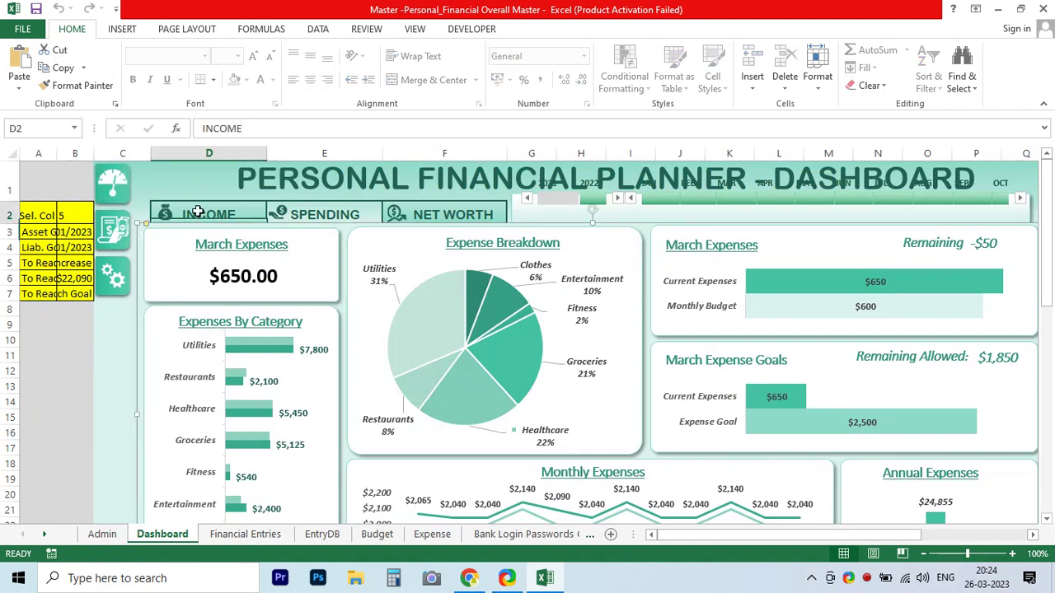
click(196, 214)
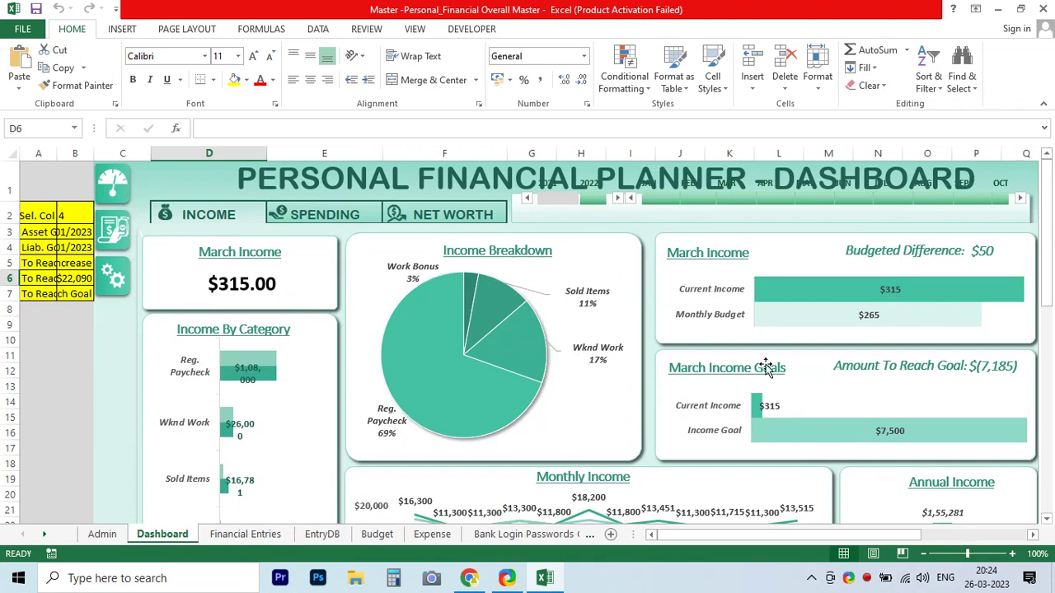
scroll(801, 355, down, 2)
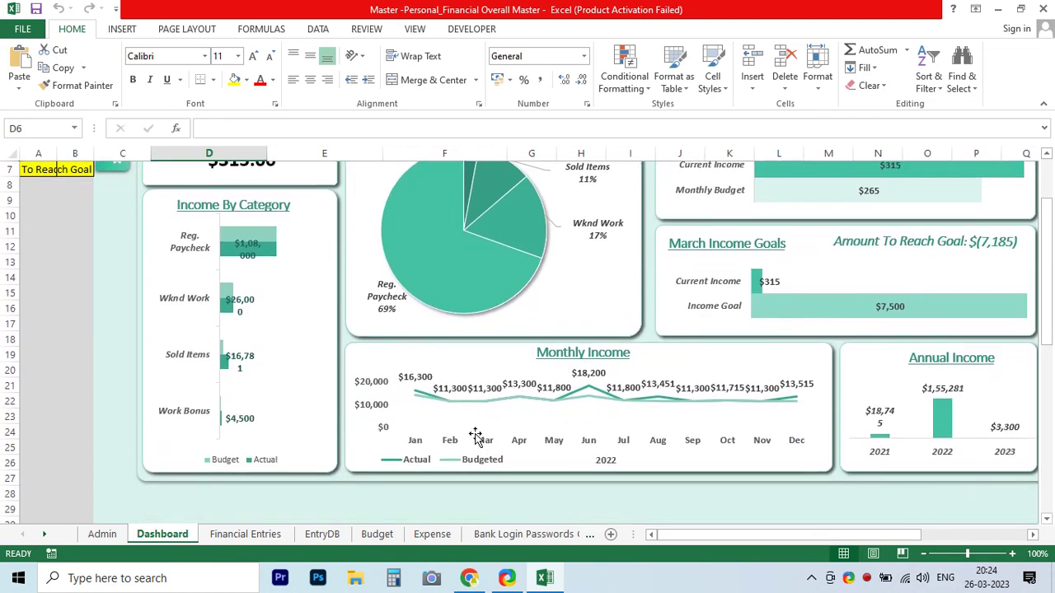
scroll(253, 261, up, 2)
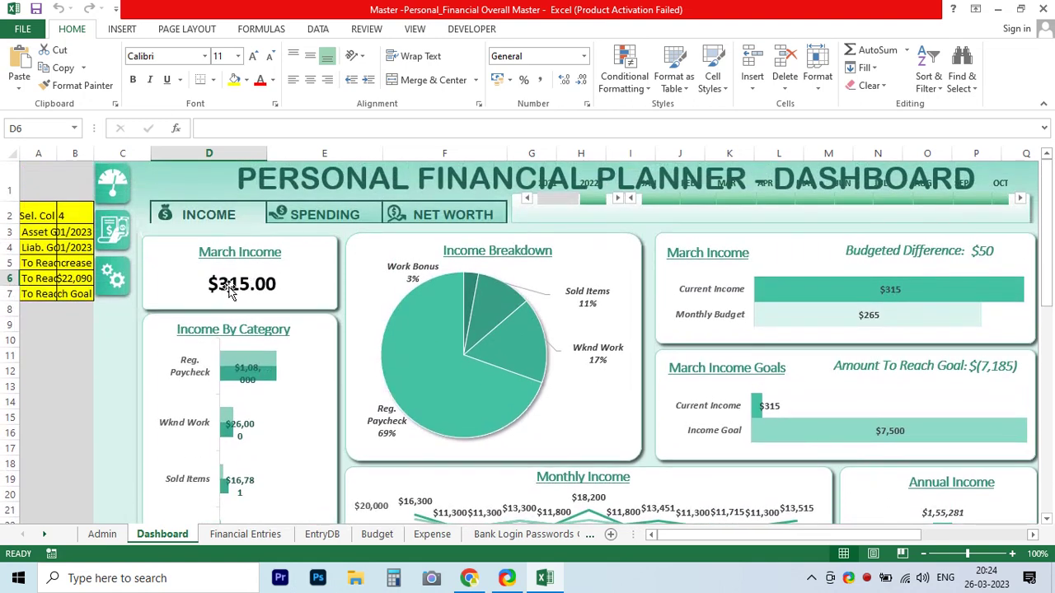
Review the Spending view, then return to Income showing $315.00 March income against the $265 budget
click(304, 221)
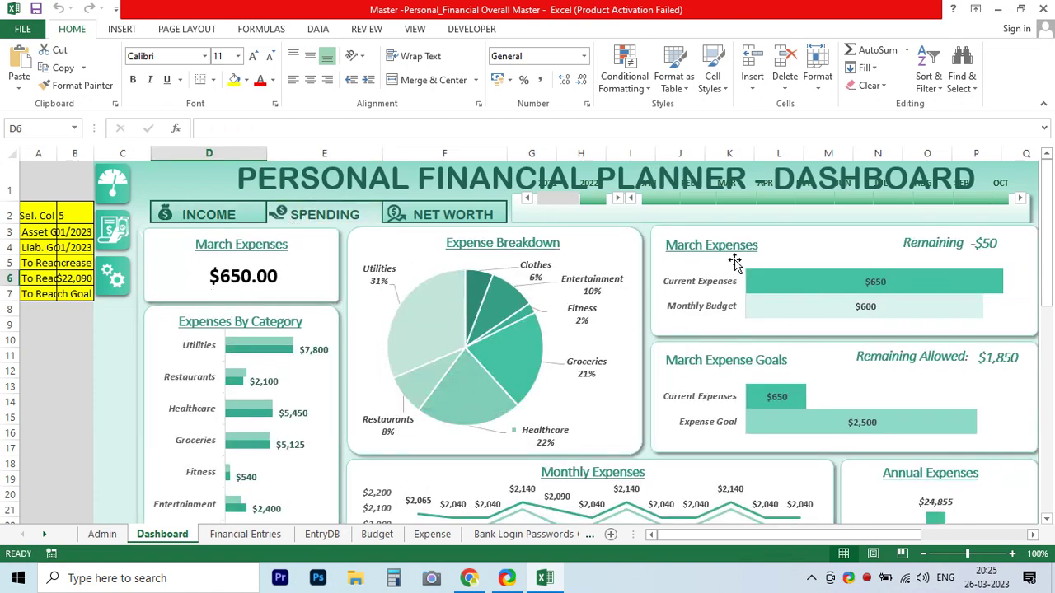
scroll(725, 360, down, 2)
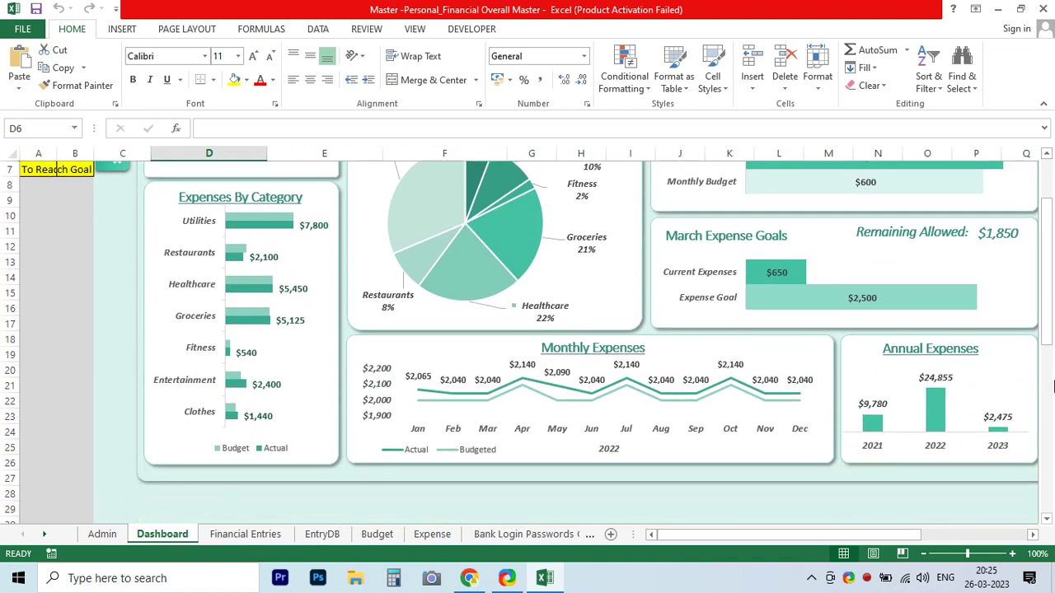
scroll(540, 371, up, 2)
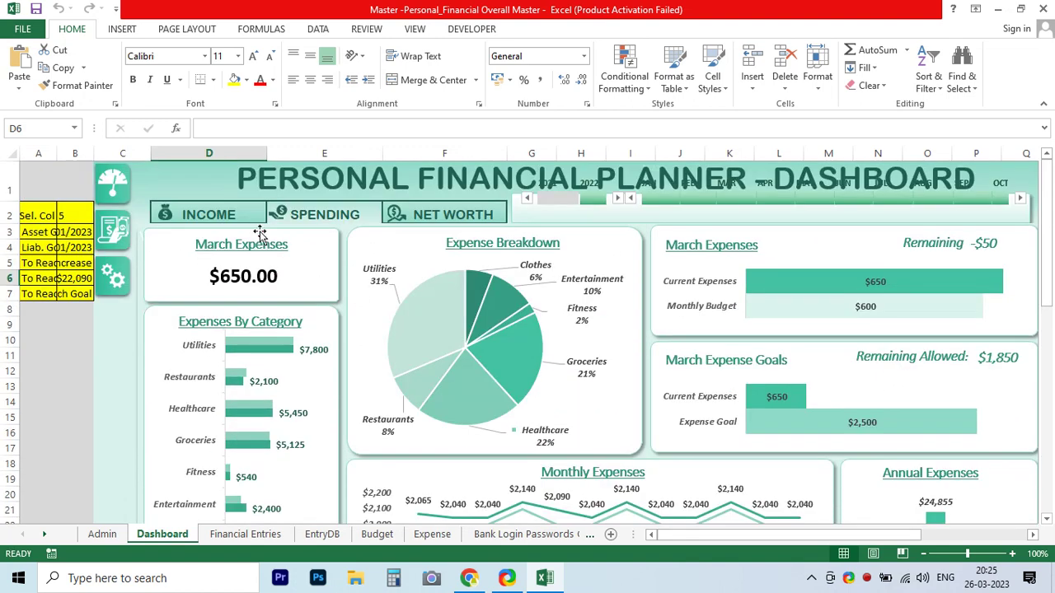
click(198, 212)
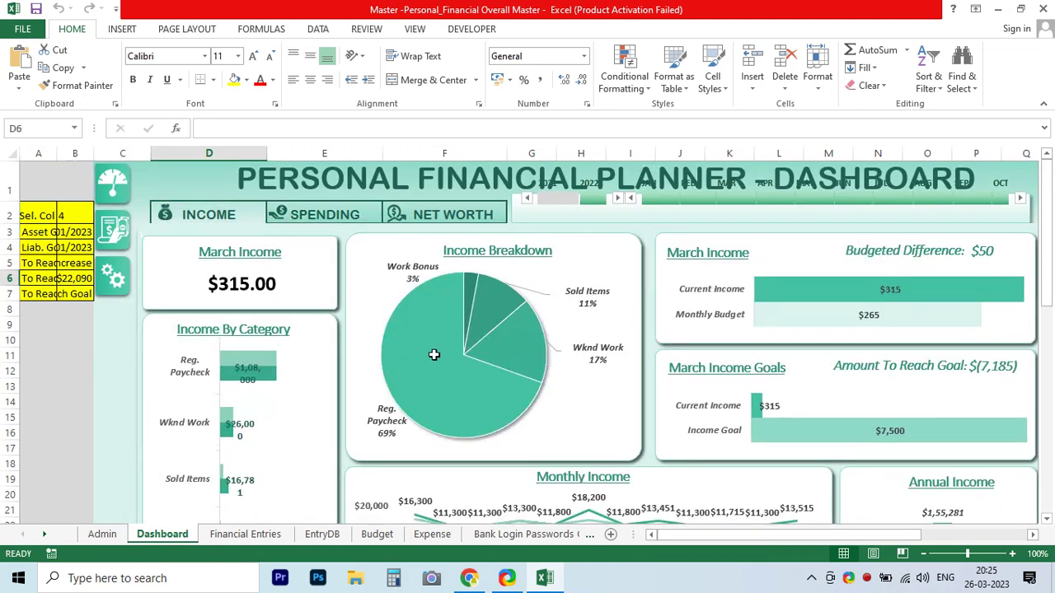
scroll(434, 354, down, 1)
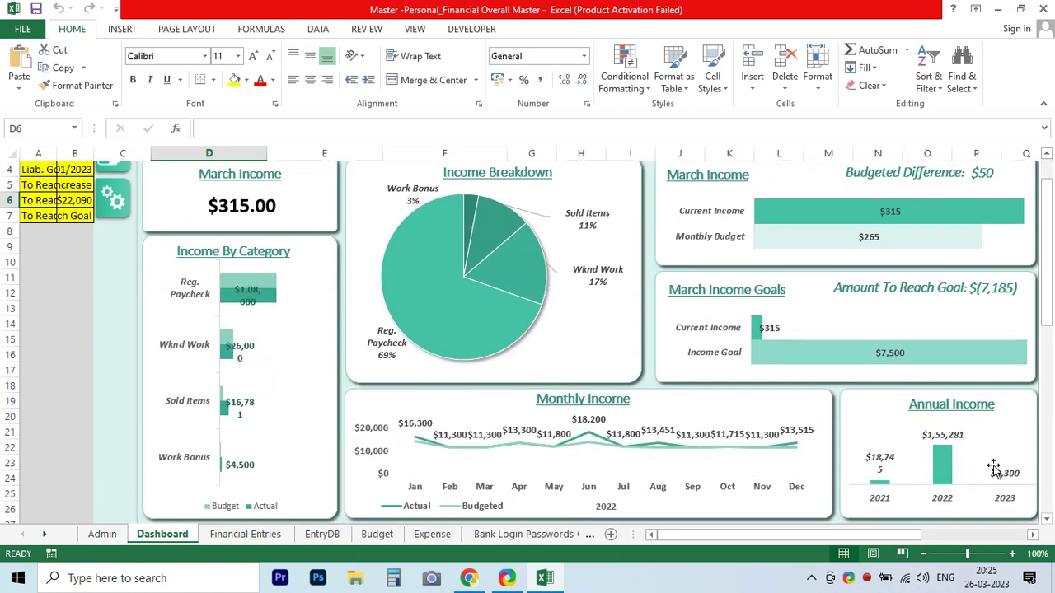
scroll(888, 423, up, 1)
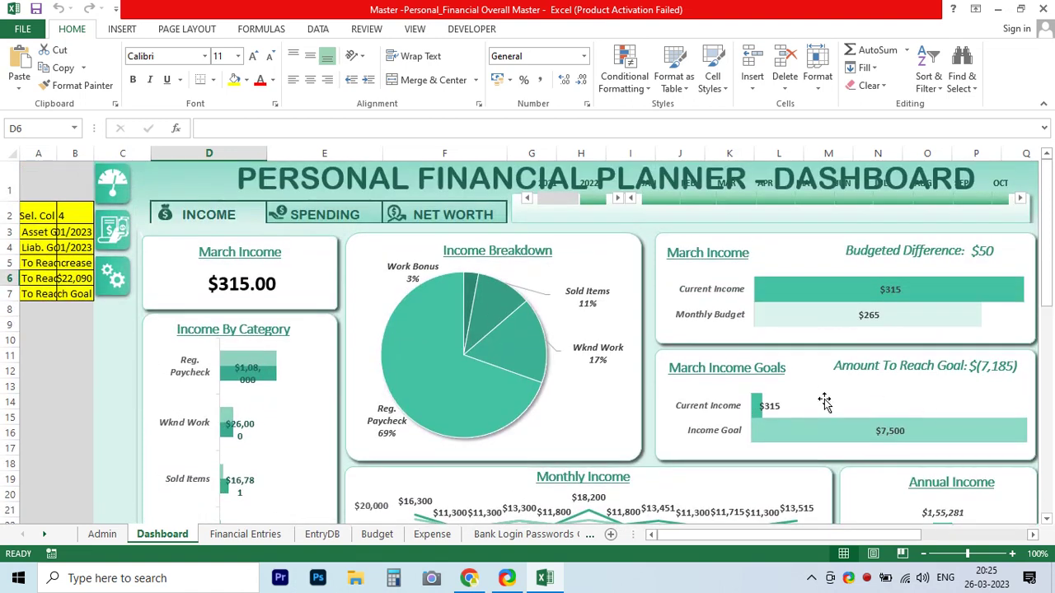
Show Net Worth: $3,27,486.00 assets, $72,090.00 liabilities, after a brief look at Admin & Settings
click(445, 213)
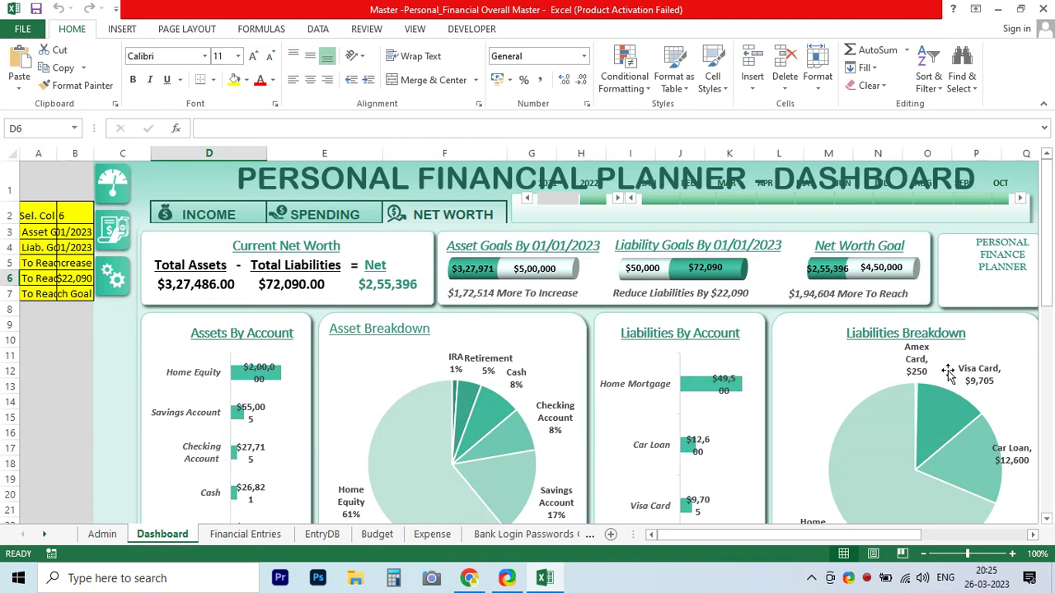
scroll(923, 365, down, 1)
scroll(180, 240, up, 1)
click(112, 536)
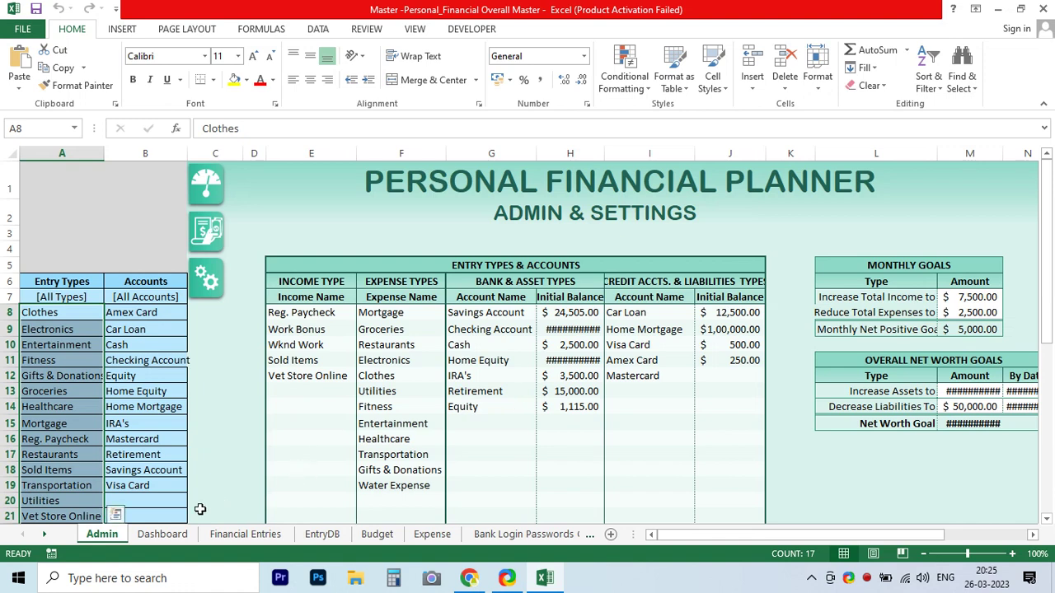
click(162, 534)
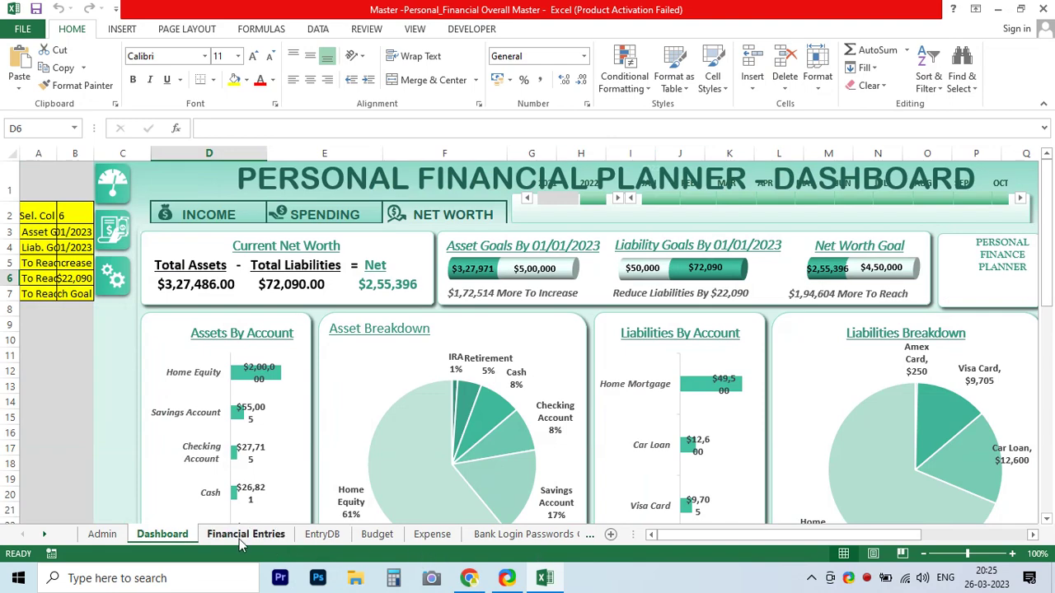
On Financial Entries, save the entry again and clear the form for a new entry
click(244, 535)
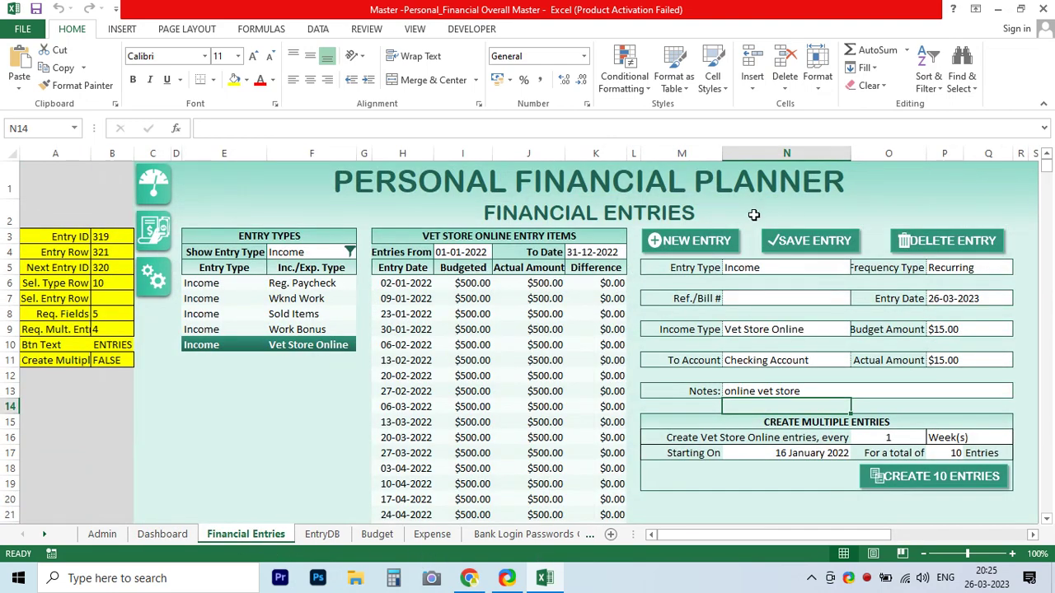
click(788, 250)
click(700, 247)
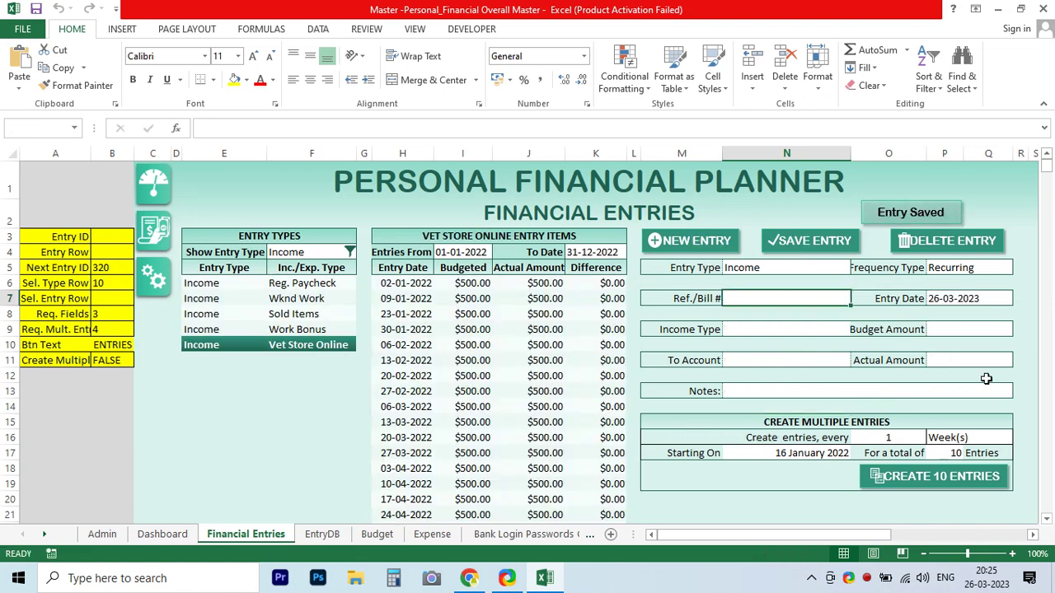